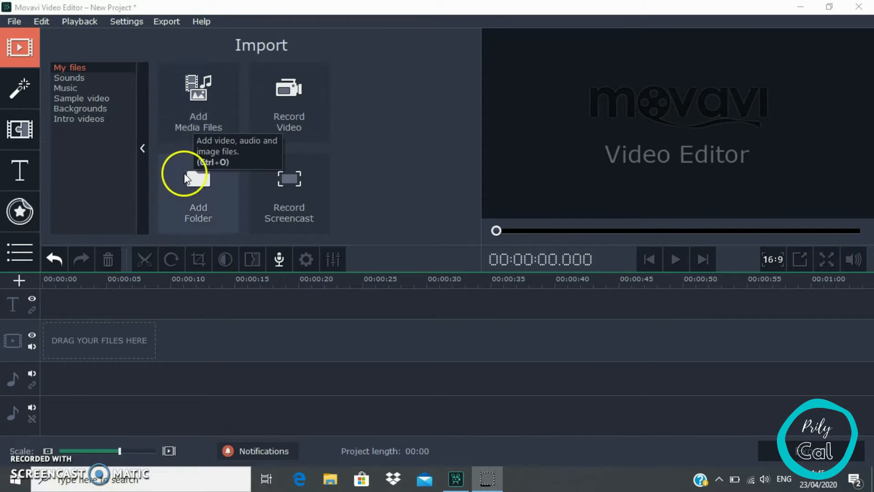
Step: Import the video clips, including DSC_0168.MOV, DSC_0171.MOV and DSC_0172.MOV, onto the project's video track
click(190, 110)
click(275, 132)
drag(425, 108, 425, 124)
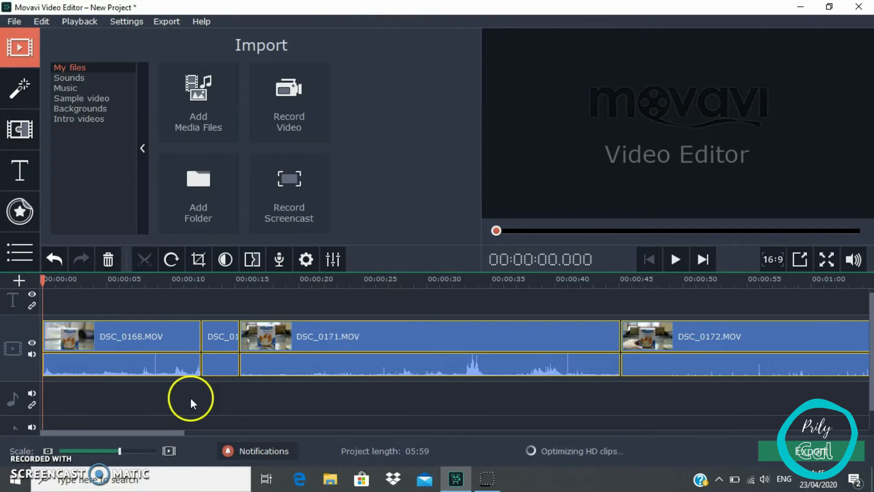
click(219, 337)
click(231, 400)
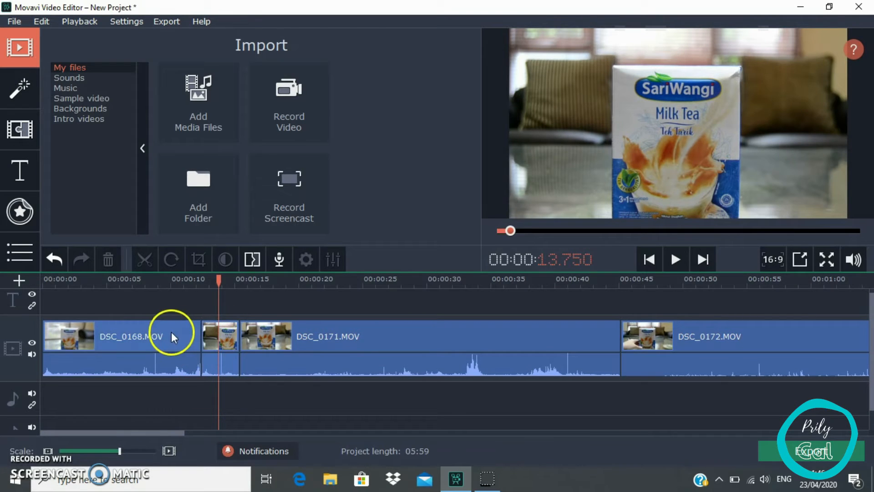
click(217, 330)
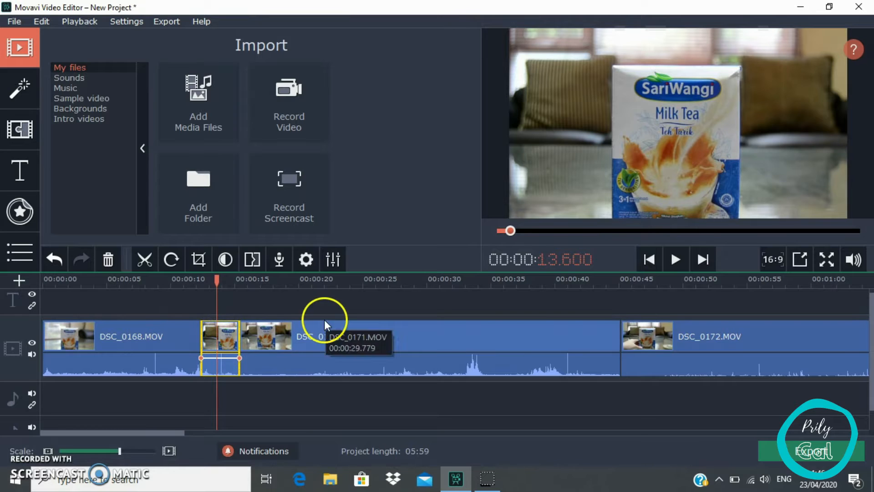
click(192, 303)
drag(215, 278, 43, 296)
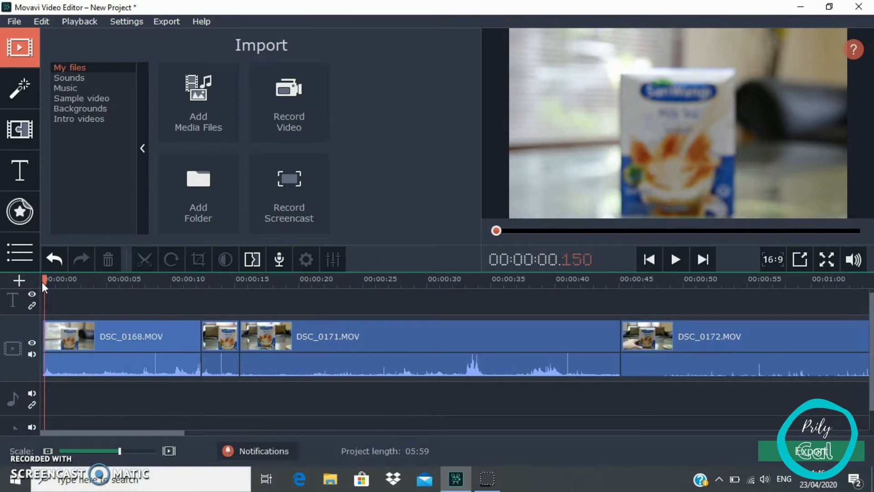
click(42, 283)
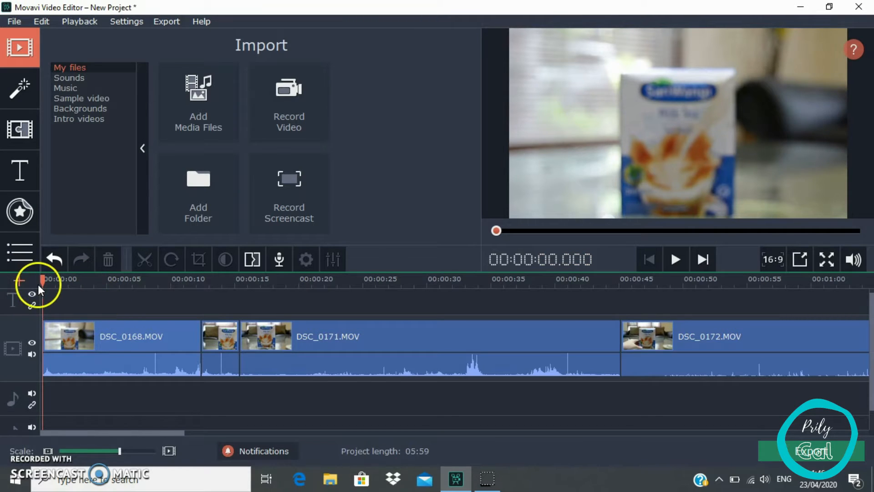
Step: Split the first clip, DSC_0168.MOV, at 00:00:05.750 and delete the part after the cut
drag(40, 279, 119, 296)
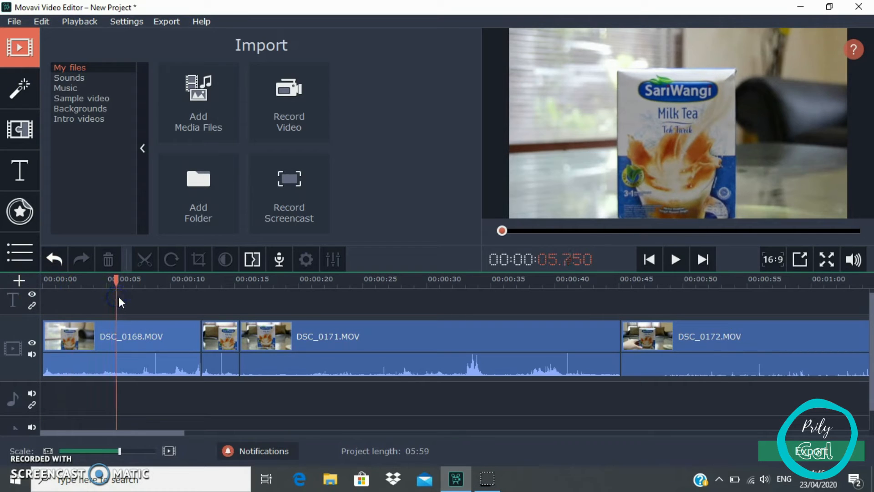
right_click(129, 337)
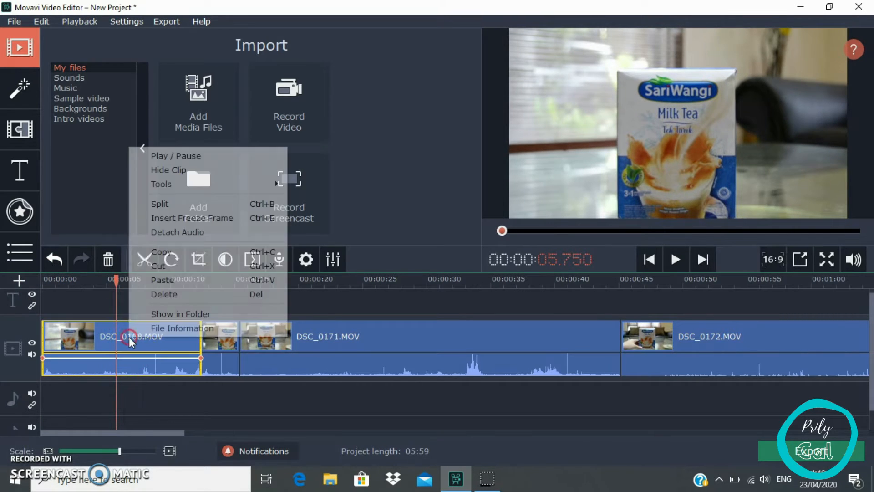
click(169, 204)
click(157, 310)
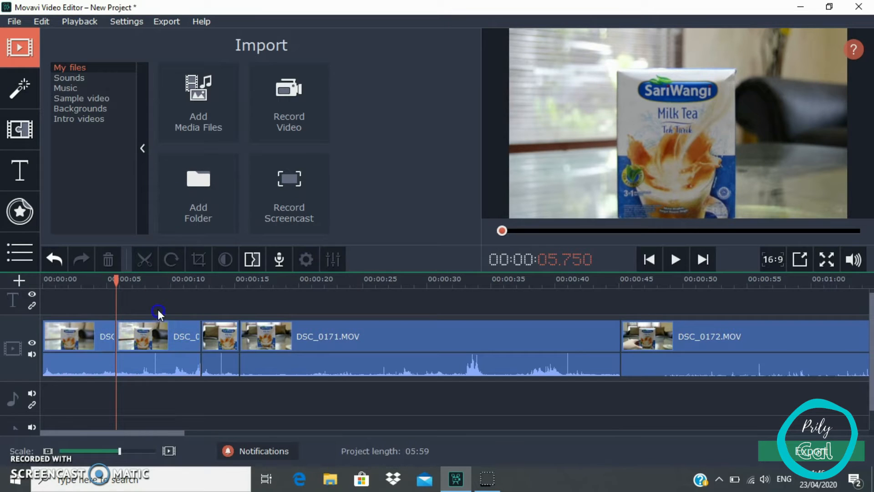
click(154, 341)
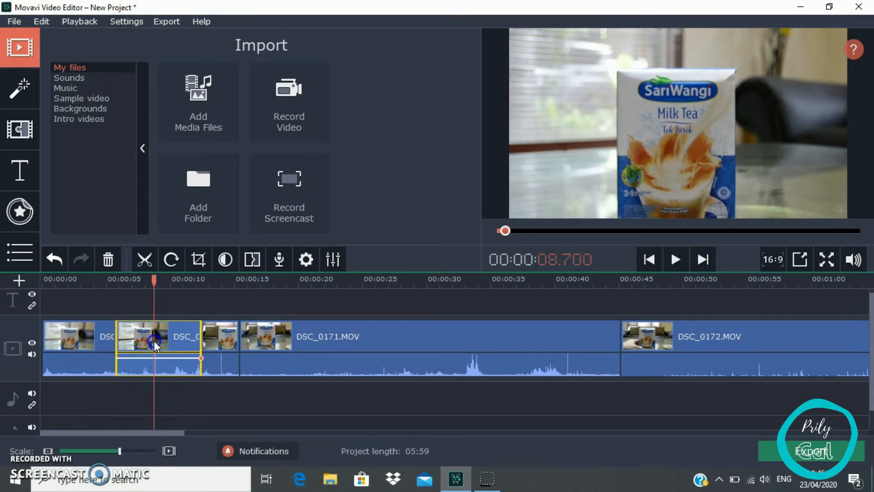
click(109, 260)
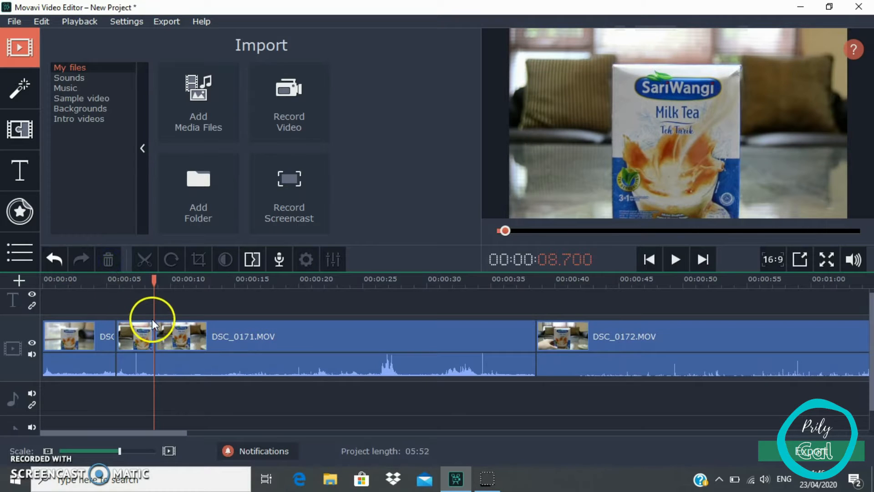
Step: Delete the short clip between DSC_0168.MOV and DSC_0171.MOV, and return the playhead to the timeline's start
click(136, 332)
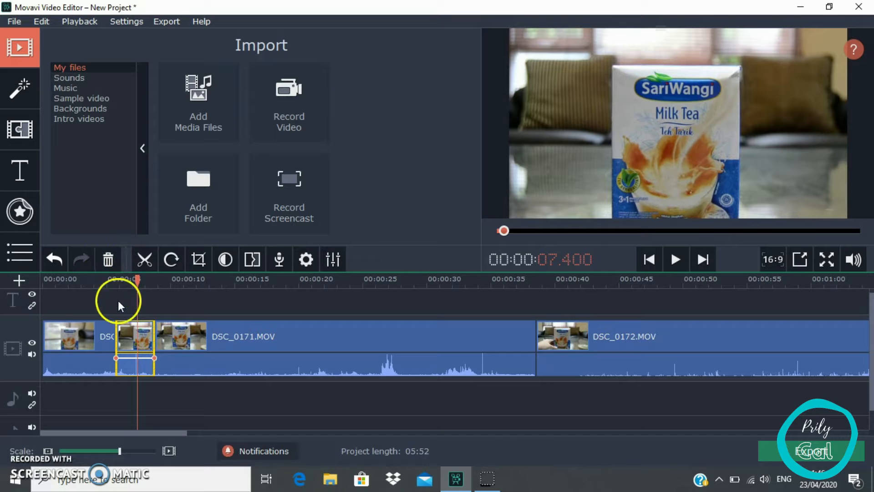
click(113, 260)
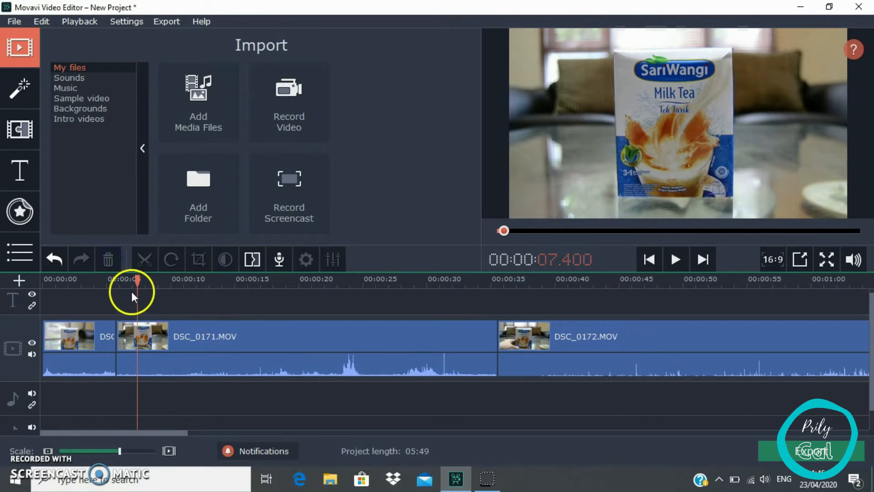
drag(136, 277, 24, 277)
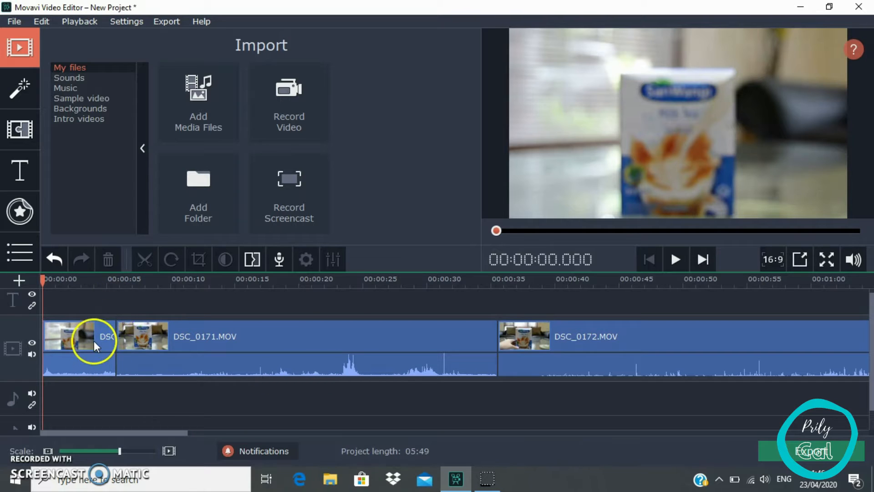
Step: Detach the audio from the first clip, DSC_0168.MOV, delete it, and return the playhead to the start
right_click(91, 365)
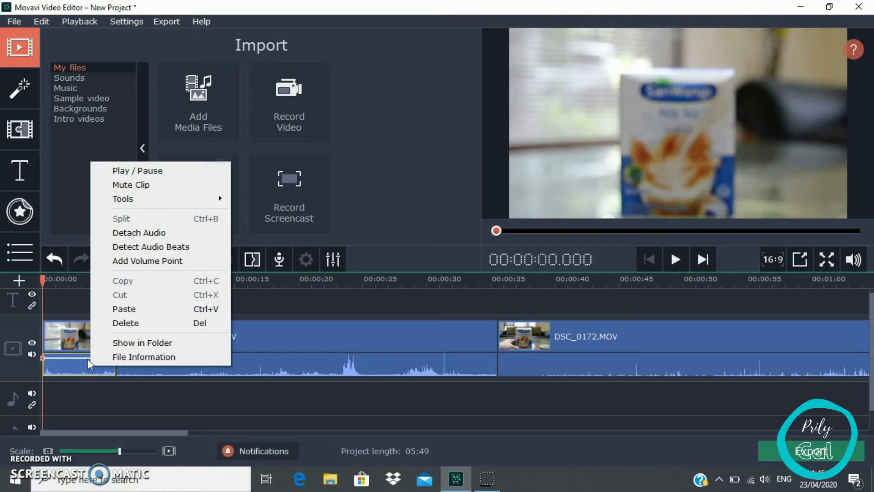
click(134, 233)
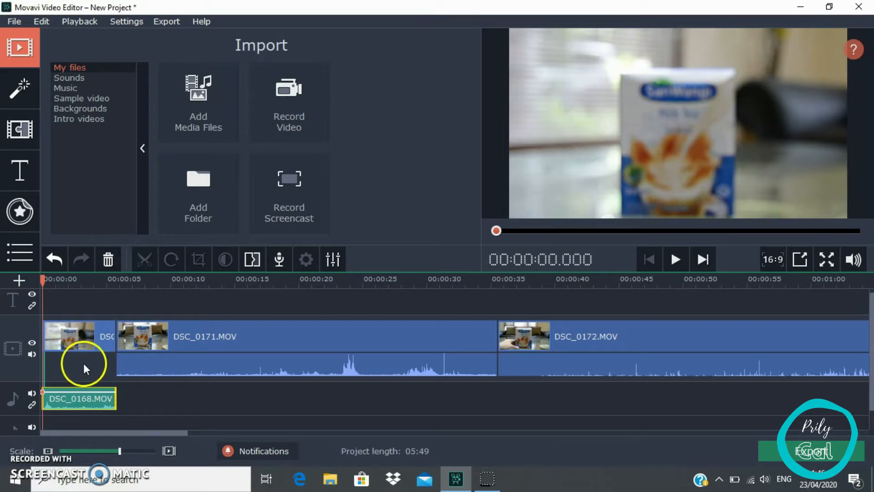
click(83, 399)
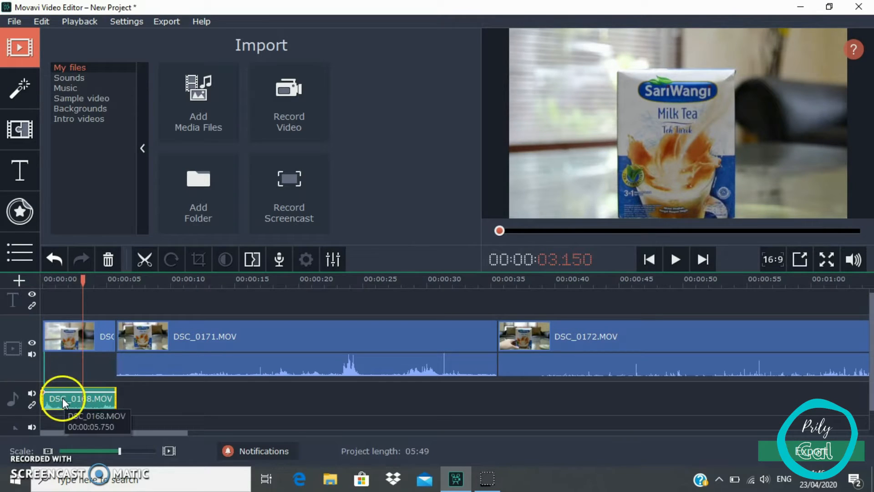
click(104, 262)
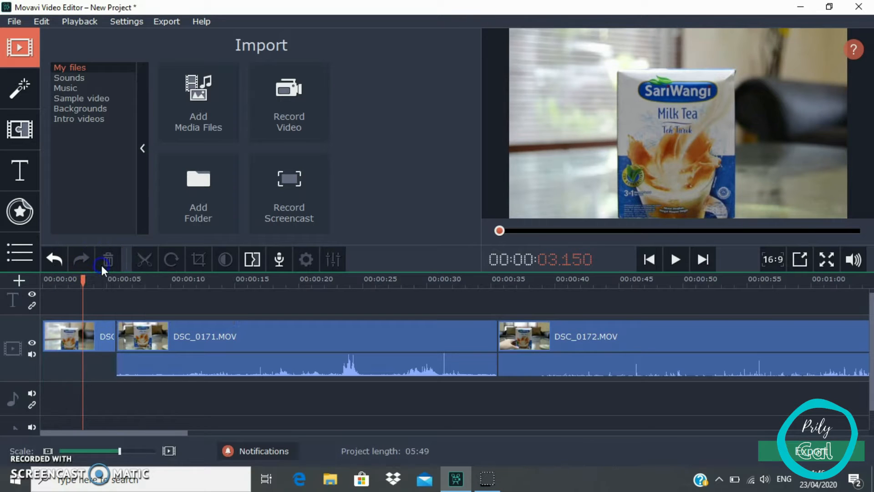
drag(82, 282, 42, 281)
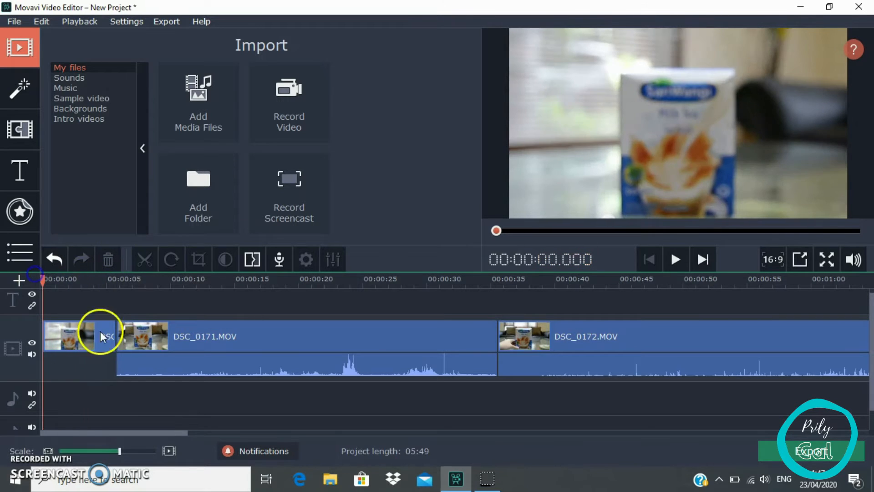
Step: Detach the audio from DSC_0171.MOV and delete the detached audio clip
right_click(146, 362)
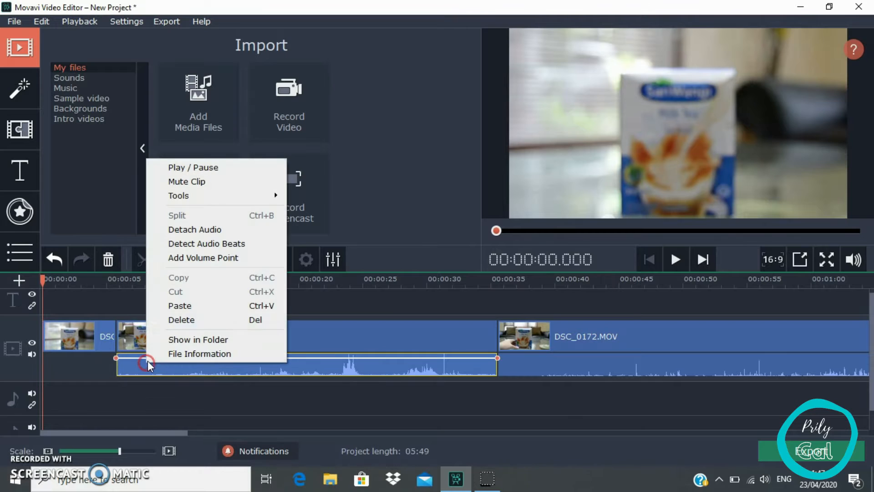
click(185, 230)
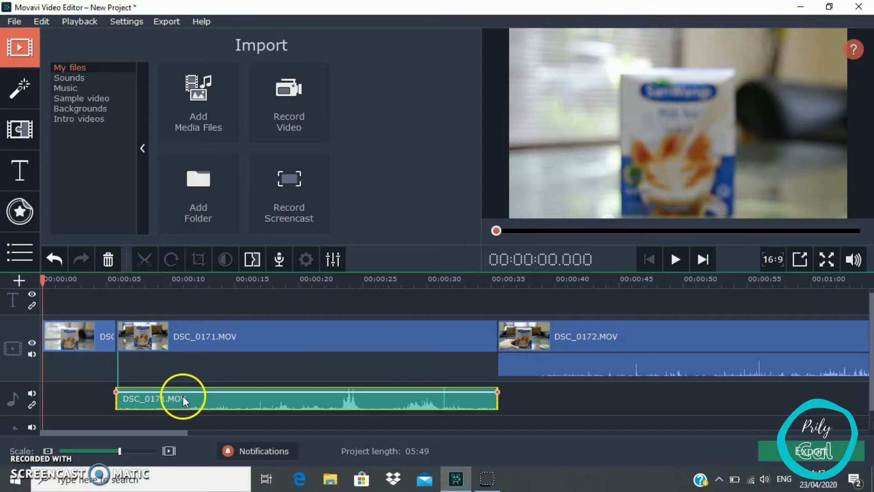
click(104, 262)
Step: Detach the audio from DSC_0172.MOV and delete the detached audio clip
right_click(526, 366)
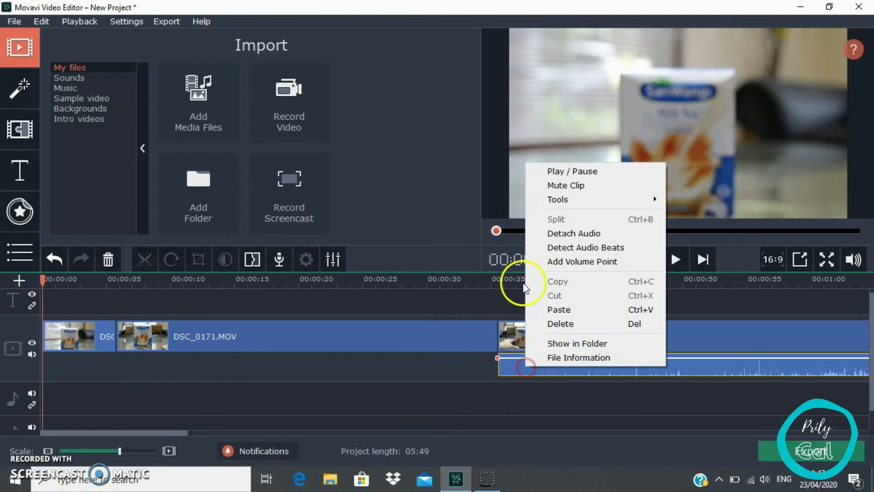
click(551, 233)
click(109, 263)
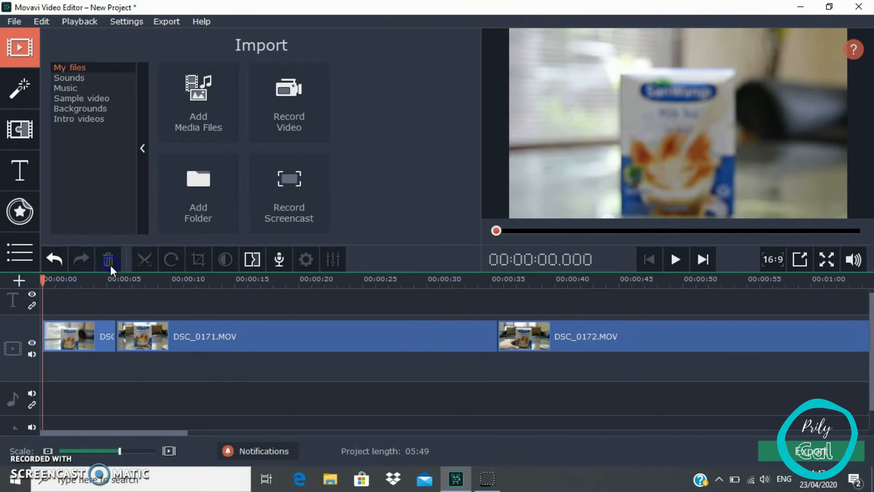
click(111, 304)
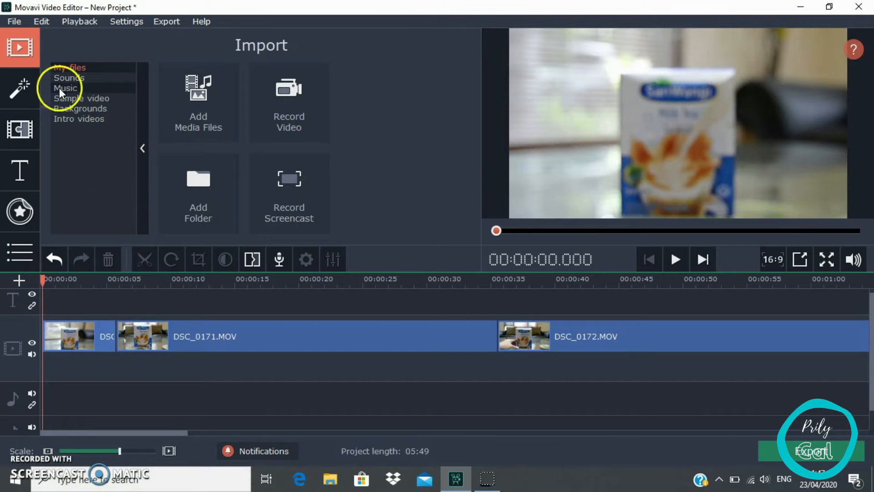
Step: Apply the Blur - intense filter to the first clip, DSC_0168.MOV, on the video track
click(74, 343)
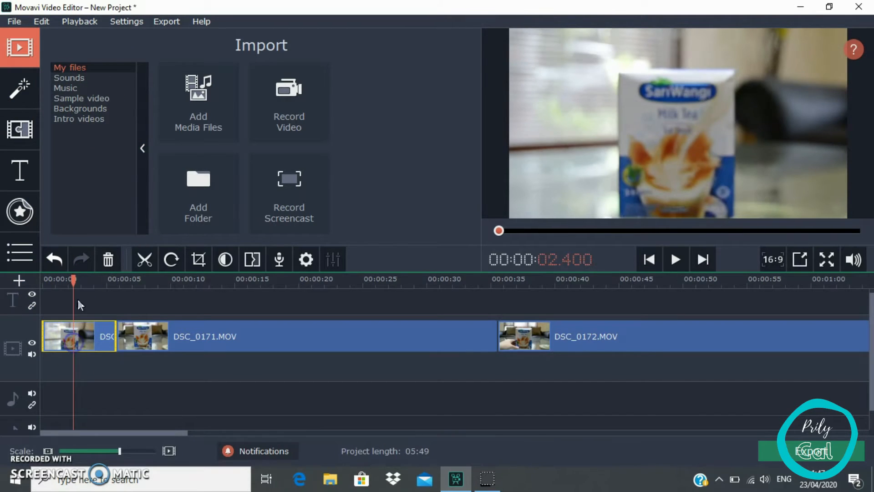
click(19, 91)
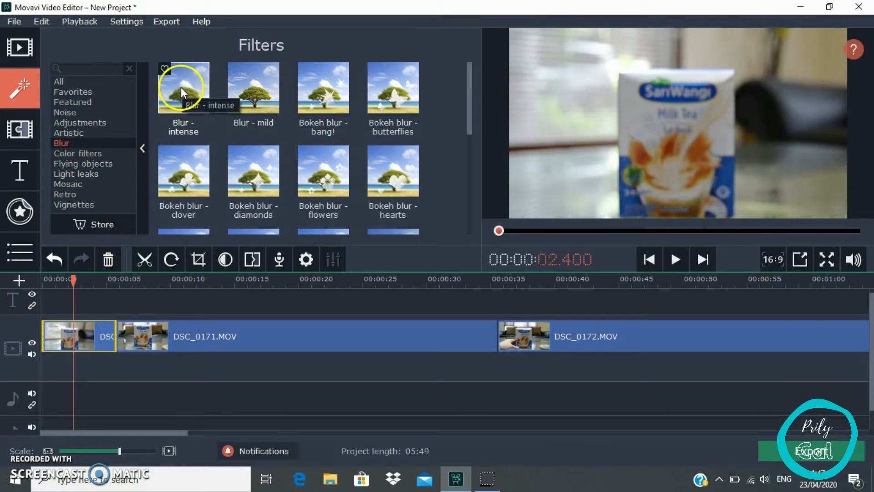
mouse_move(181, 86)
mouse_down()
mouse_move(180, 109)
mouse_move(177, 84)
mouse_up()
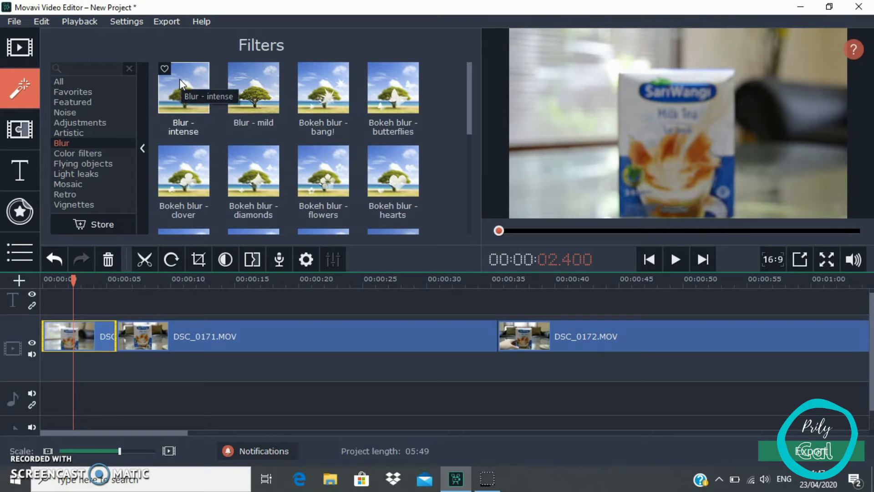
drag(179, 78, 52, 325)
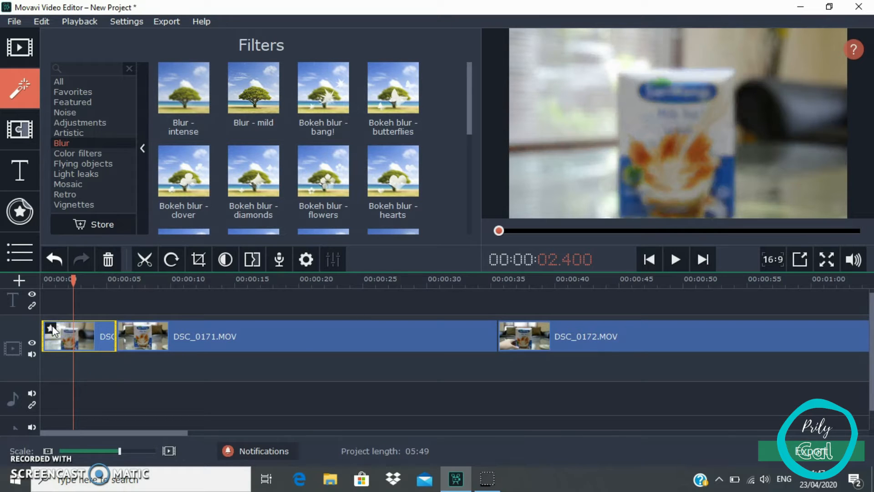
Step: Play back the blurred first clip from the start of the timeline, pause it, and return to the start
drag(74, 279, 20, 296)
drag(494, 232, 403, 231)
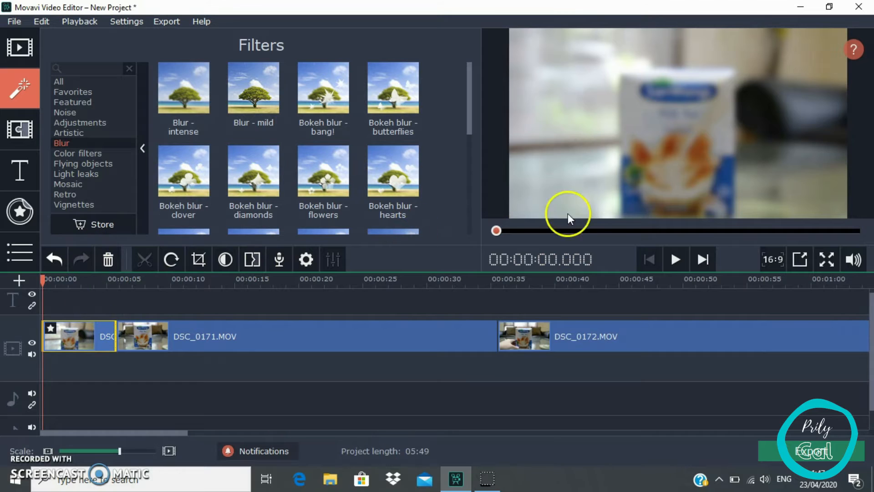
click(675, 260)
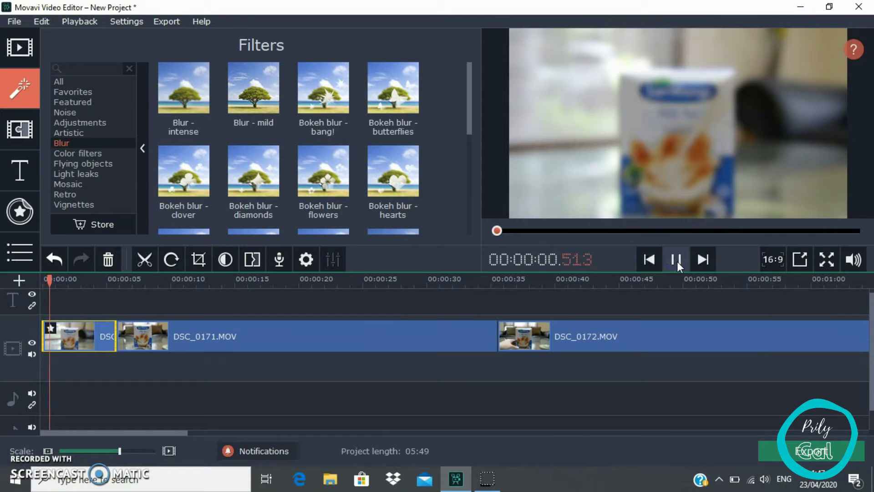
click(676, 260)
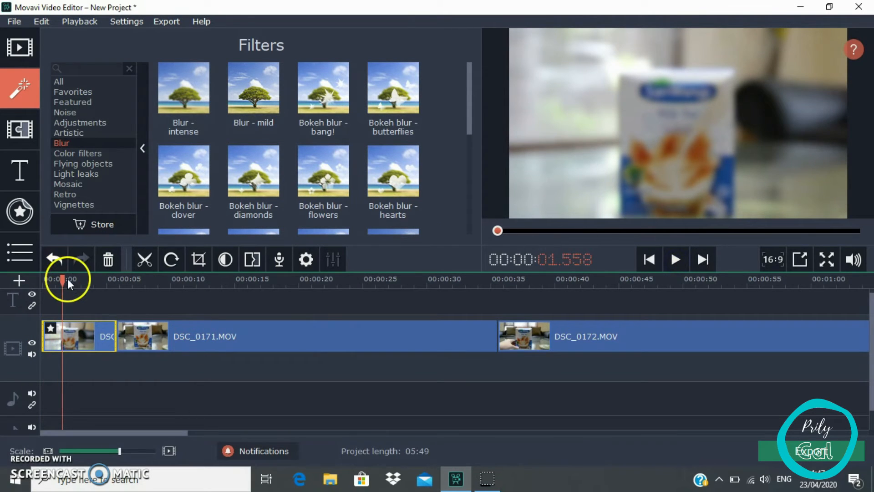
drag(63, 280, 26, 284)
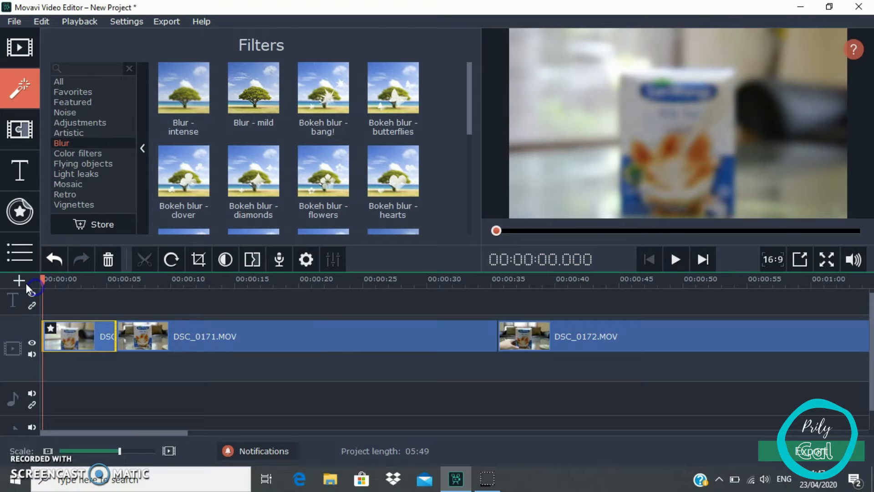
Step: Preview the Trendy circle title from the Featured titles and add it at the start of the title track
click(19, 172)
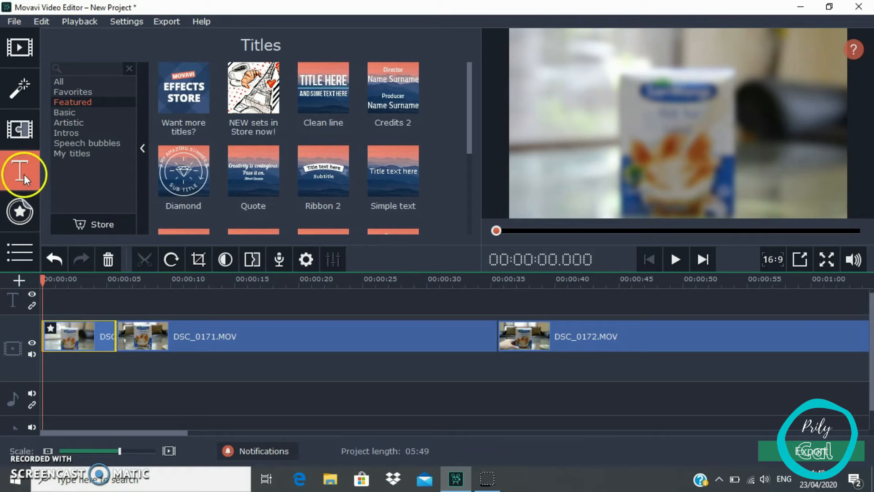
click(468, 88)
drag(468, 87, 381, 162)
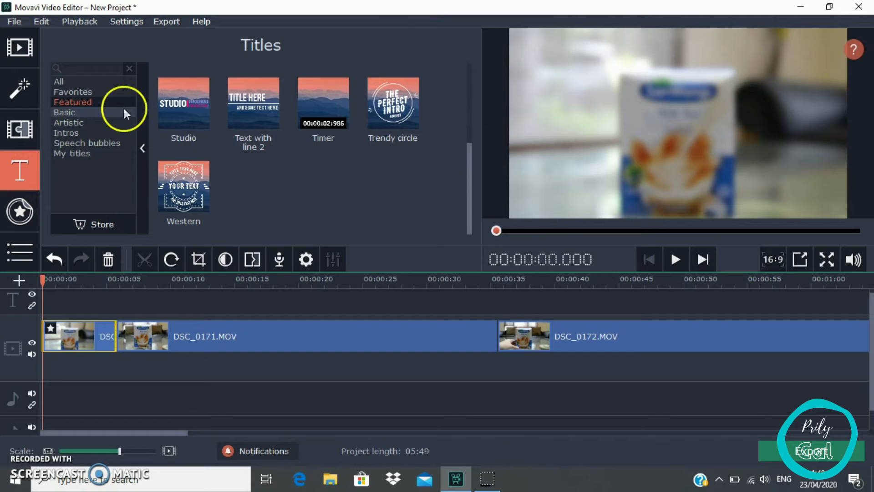
click(393, 106)
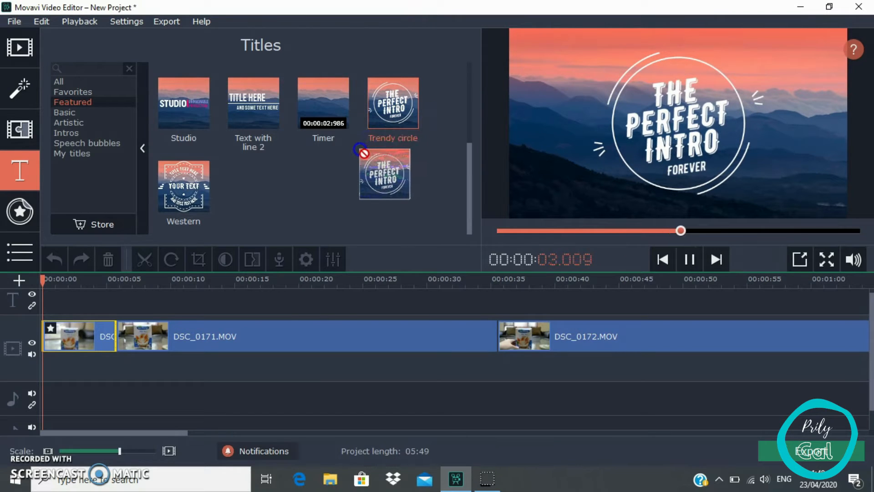
drag(391, 97, 43, 294)
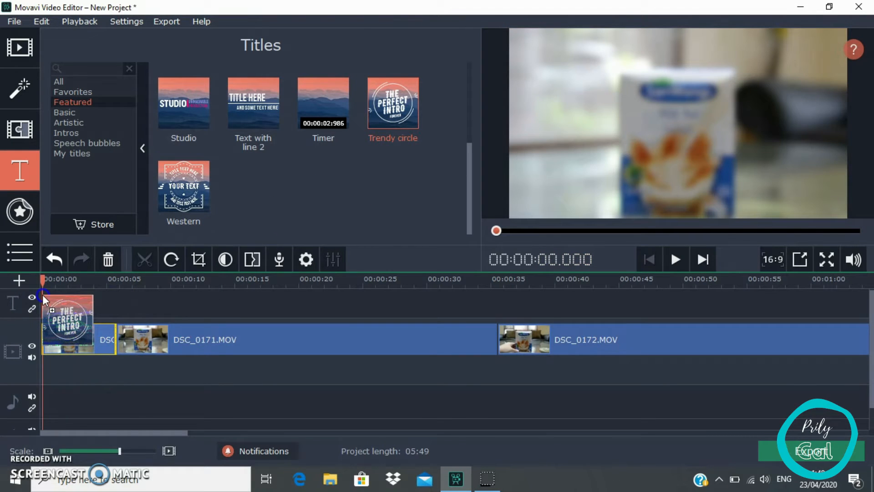
Step: Place the Trendy circle title at the start of the title track and replace its first two lines with Sariwangi and Milktea
drag(43, 294, 43, 294)
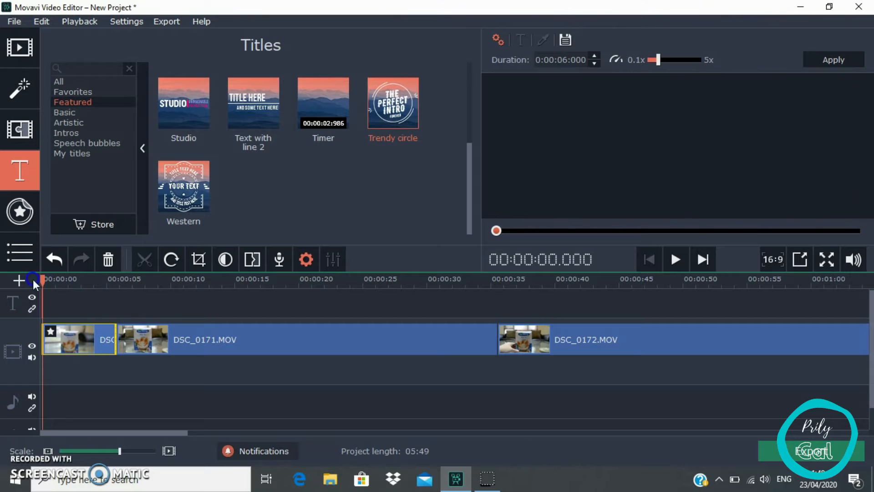
click(71, 311)
click(48, 310)
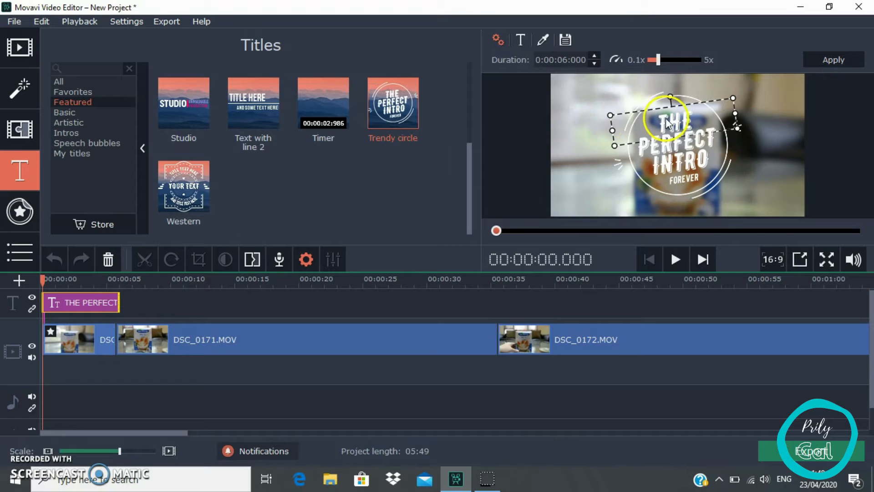
click(681, 124)
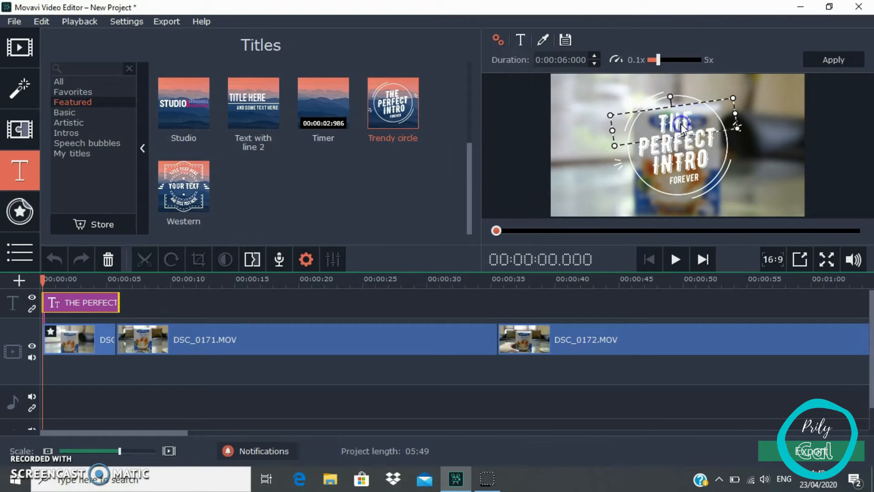
double_click(674, 123)
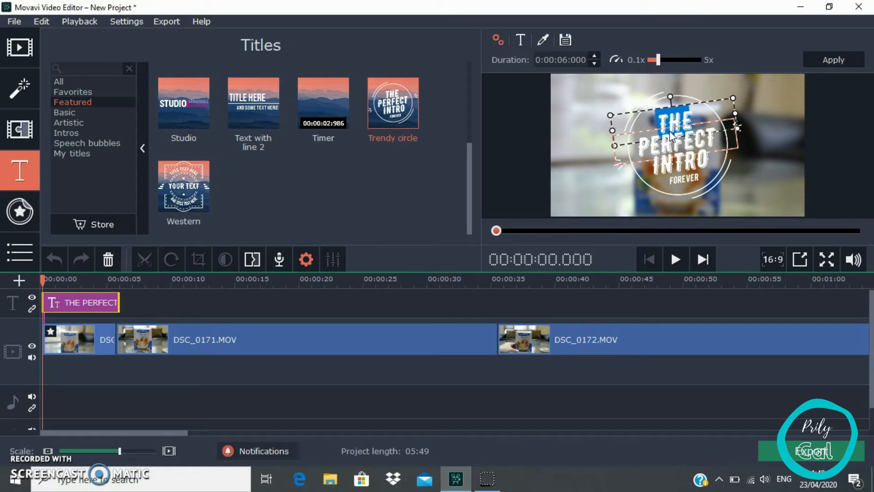
text(SA)
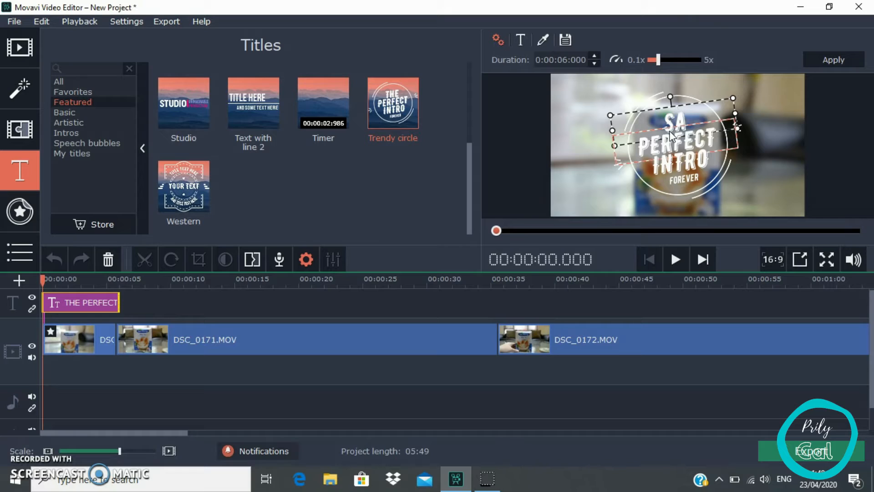
text(RIWA)
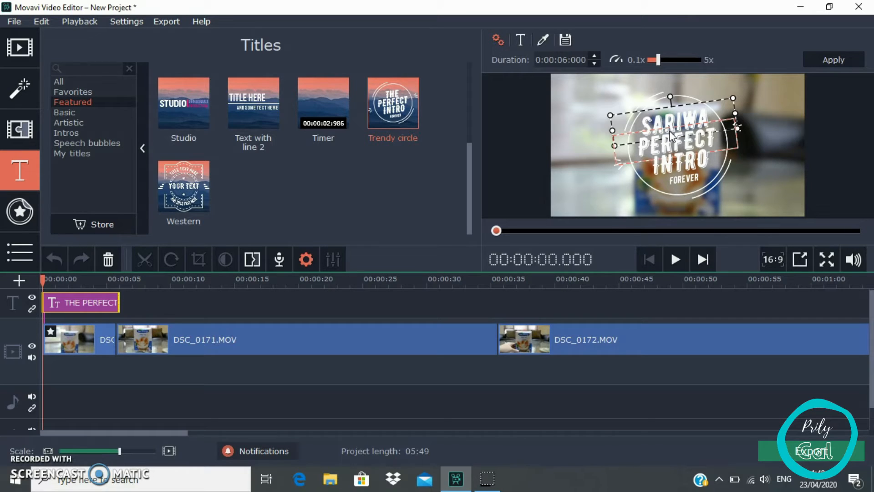
text(NGI)
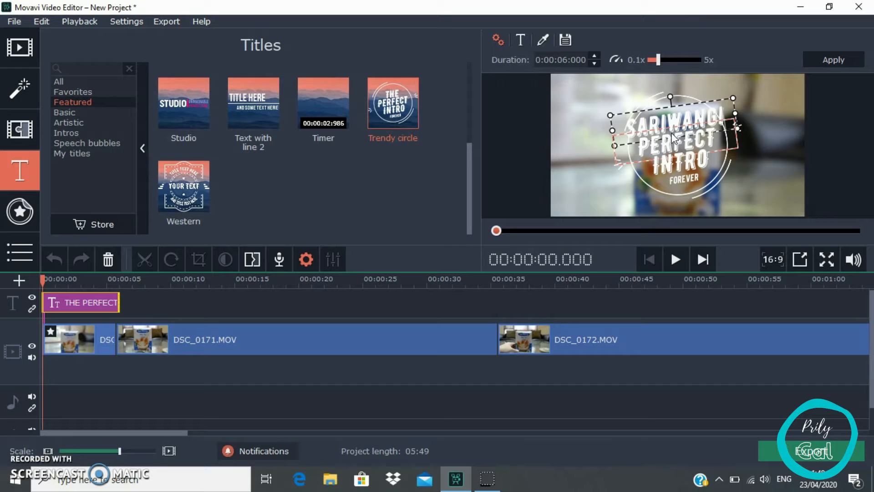
double_click(678, 138)
text(MILKTEA)
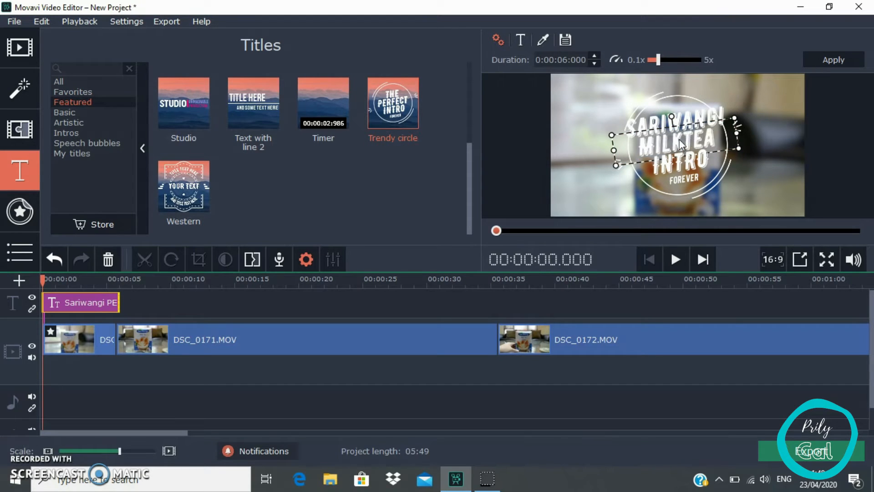
Step: Replace the title's third line, INTRO, with Review and delete the small FOREVER line beneath it
double_click(685, 163)
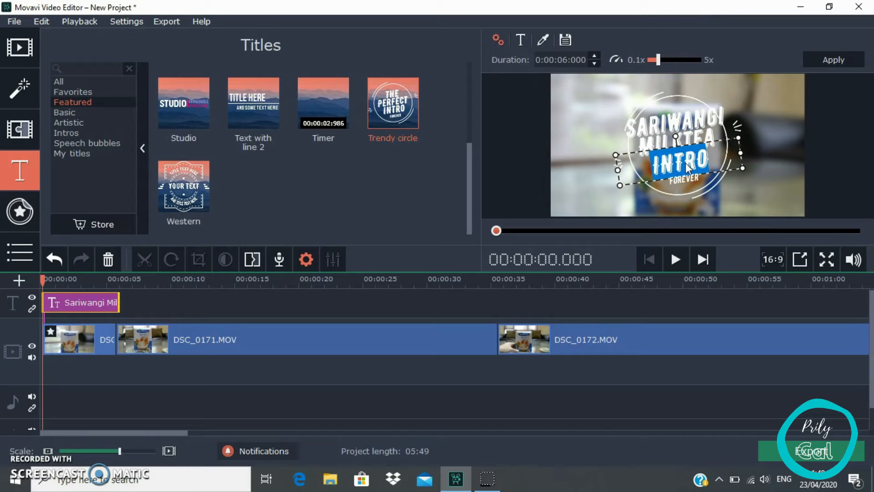
text(REVIEW)
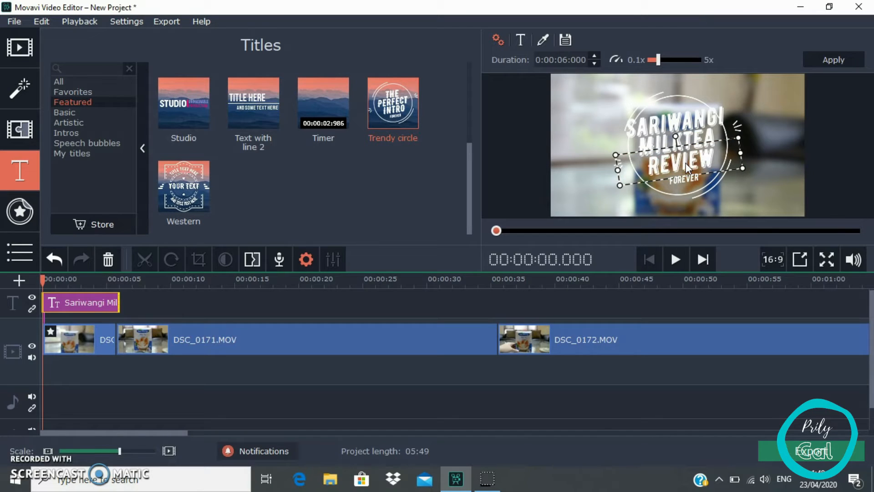
click(696, 175)
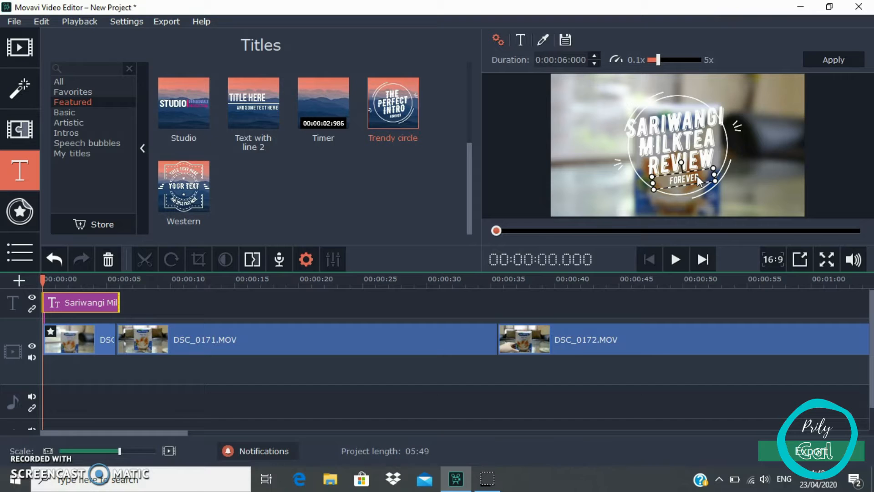
key(Delete)
Step: Play back the opening with the edited title, pause it, and return to the start of the timeline
click(676, 259)
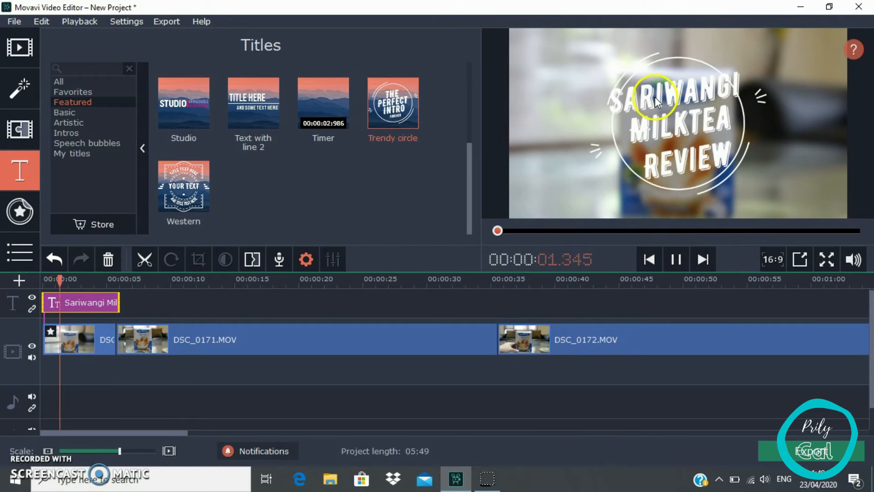
click(677, 260)
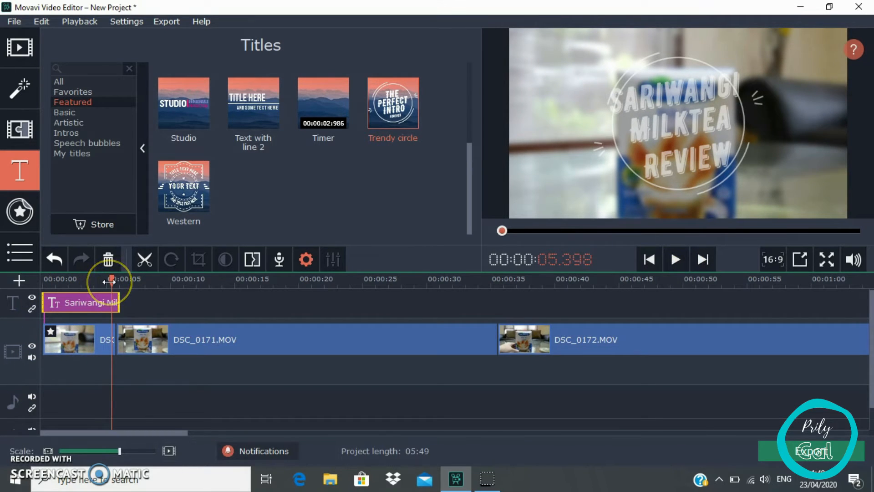
drag(463, 155, 493, 58)
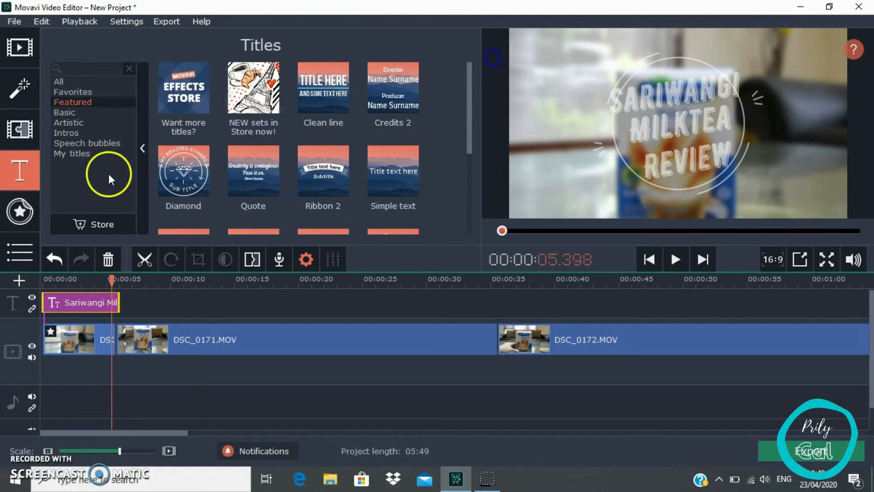
drag(108, 282, 32, 282)
Step: Import the music file The Deli - Moonlight (Extended) from the Downloads folder into the project
click(19, 49)
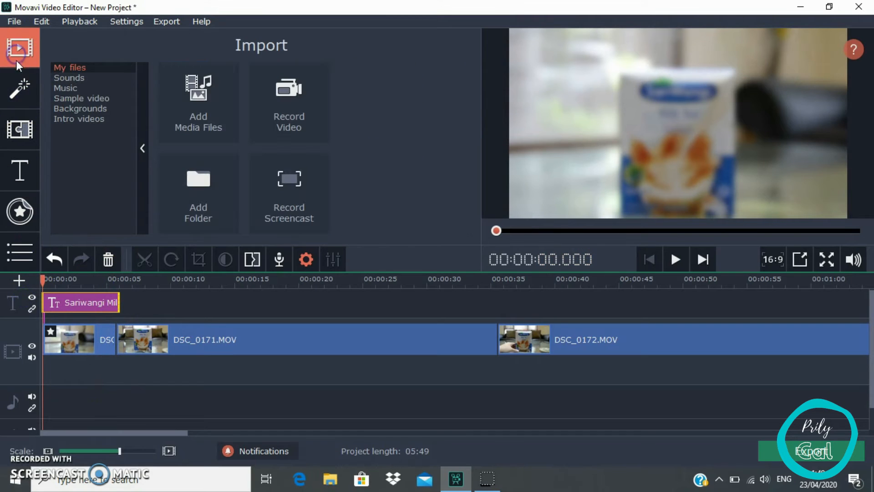
click(190, 117)
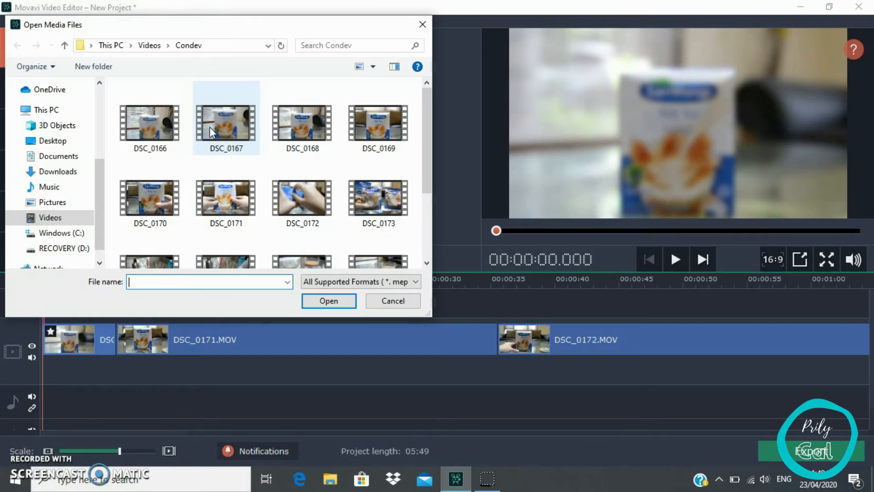
scroll(98, 172, up, 2)
scroll(100, 105, up, 3)
click(72, 128)
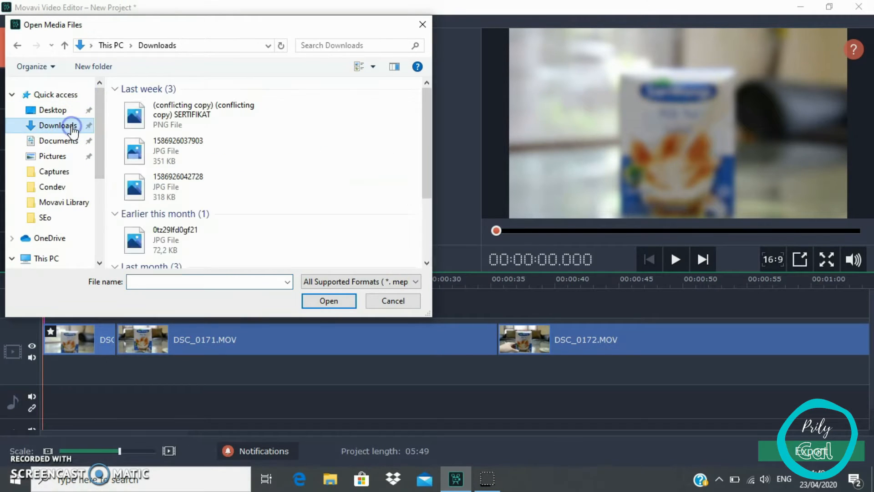
drag(427, 101, 412, 172)
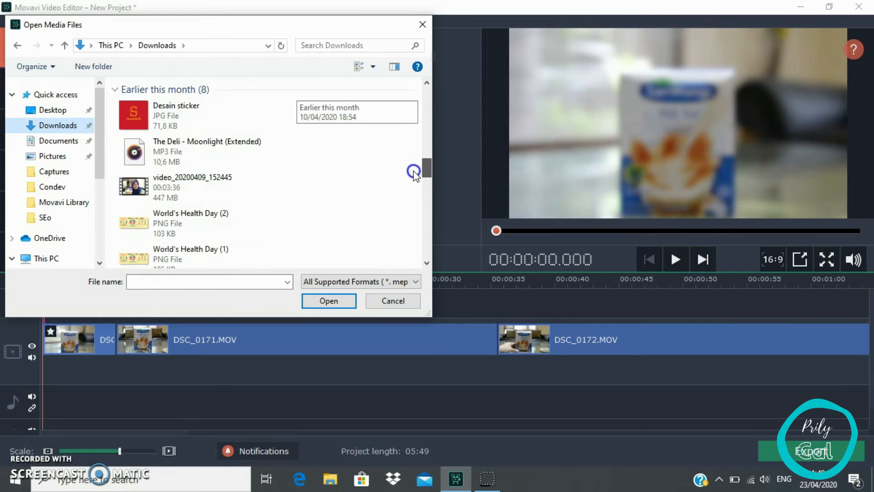
click(162, 157)
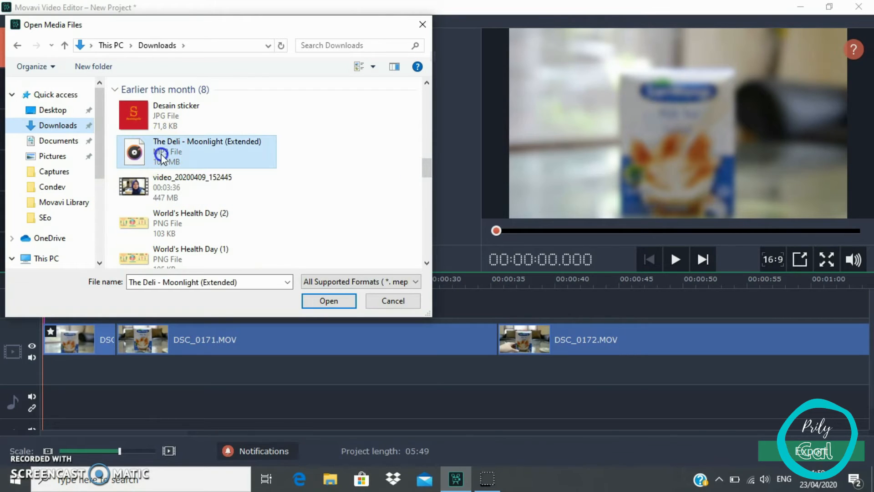
click(326, 302)
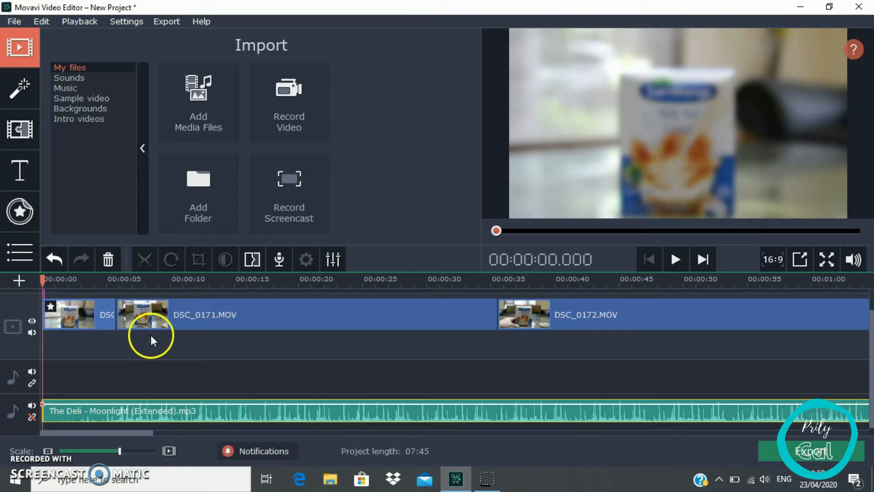
Step: Play back the opening with the background music, pause it, and return to the start of the timeline
click(187, 314)
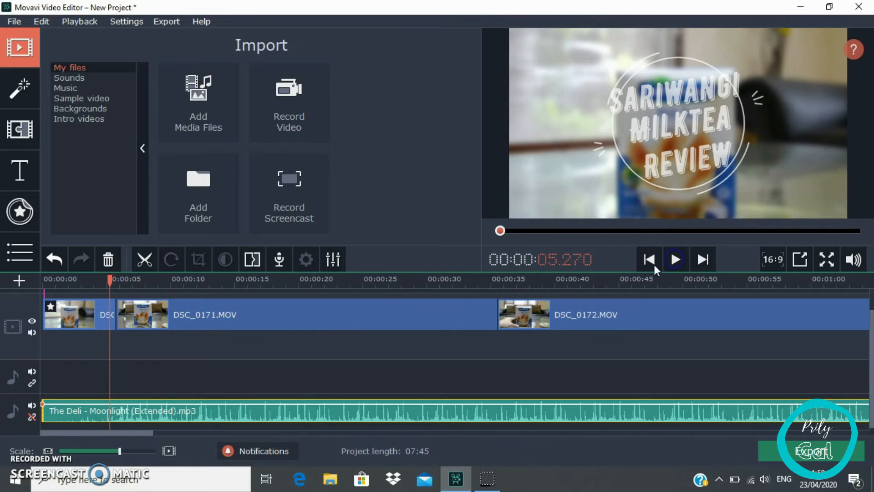
drag(110, 280, 16, 287)
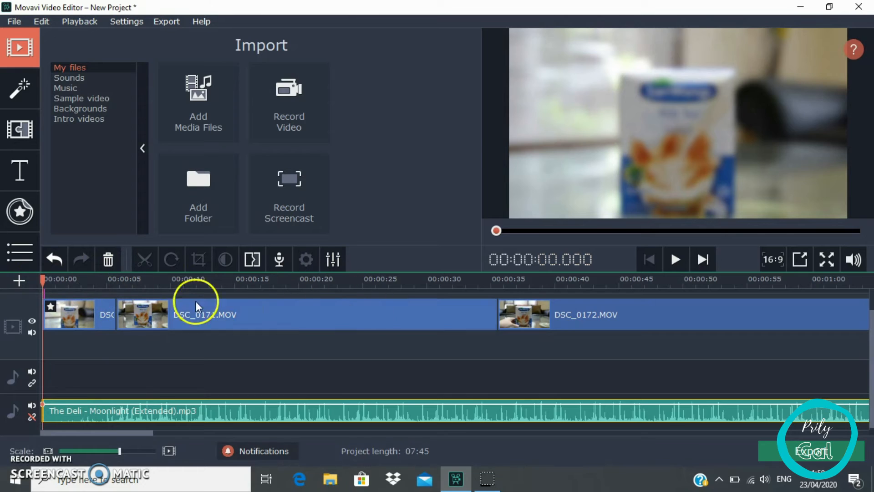
mouse_move(43, 280)
mouse_down()
mouse_move(69, 280)
mouse_move(43, 280)
mouse_up()
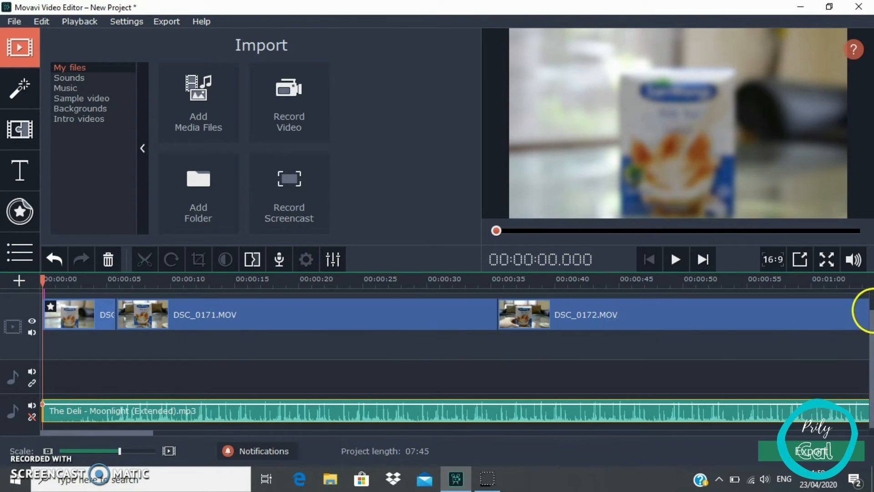
Step: Add an extra video track to the timeline above the main video track
scroll(867, 310, up, 1)
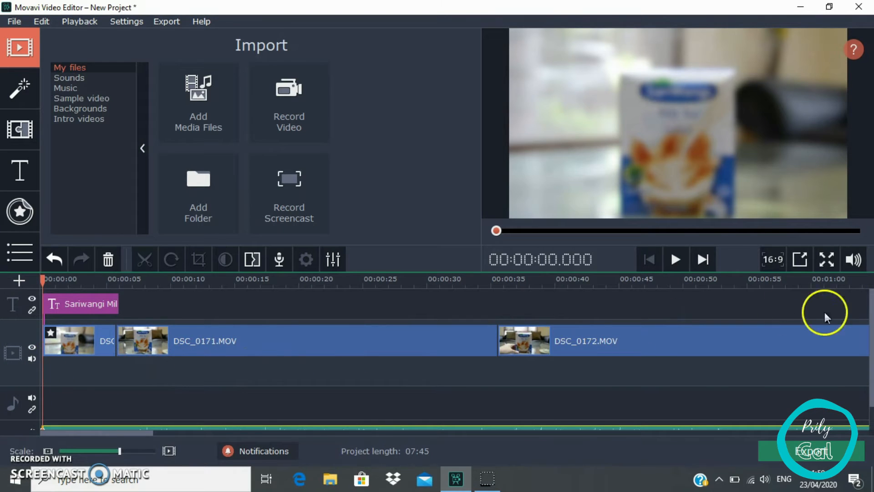
click(20, 279)
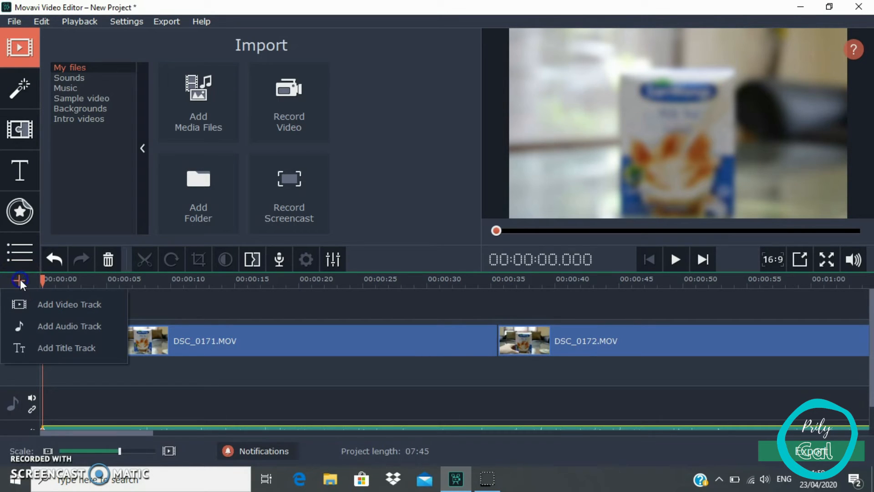
click(46, 305)
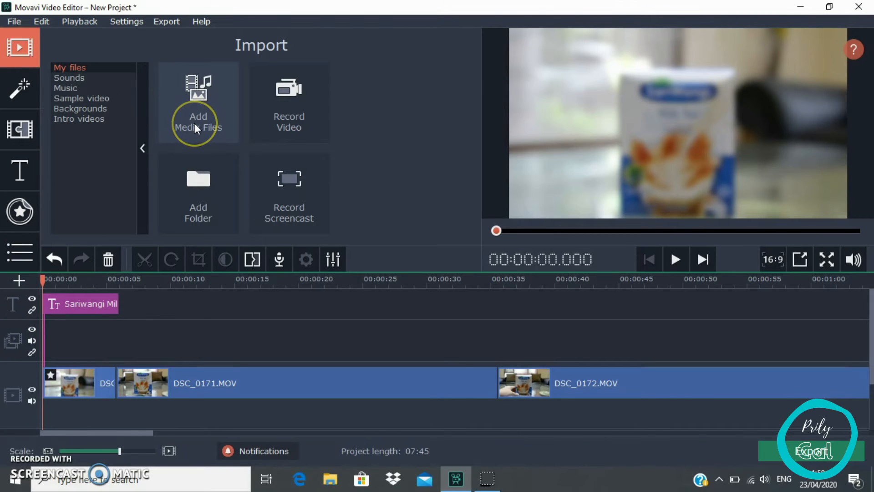
Step: Import the watermark PNG image from the Downloads folder into the project
click(212, 116)
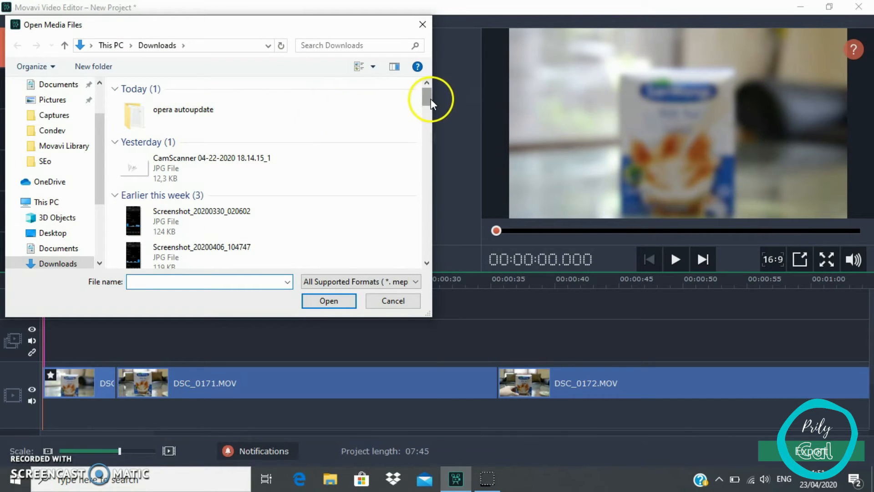
drag(428, 98, 415, 147)
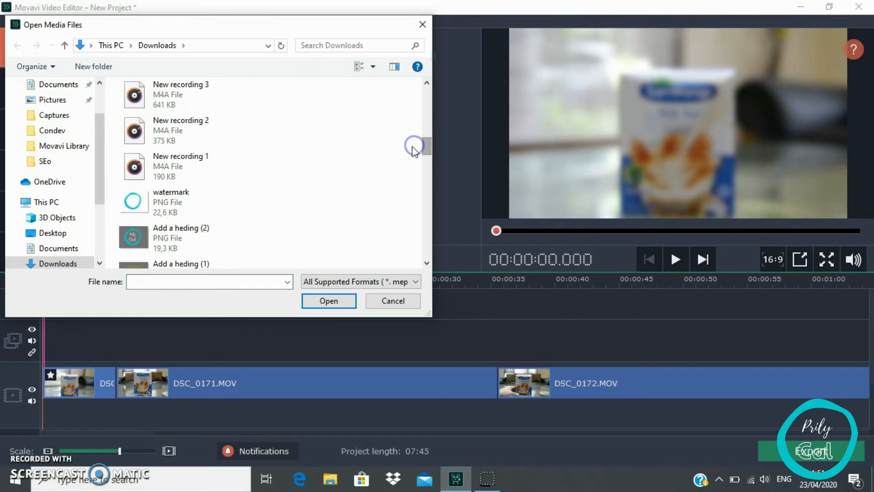
click(182, 203)
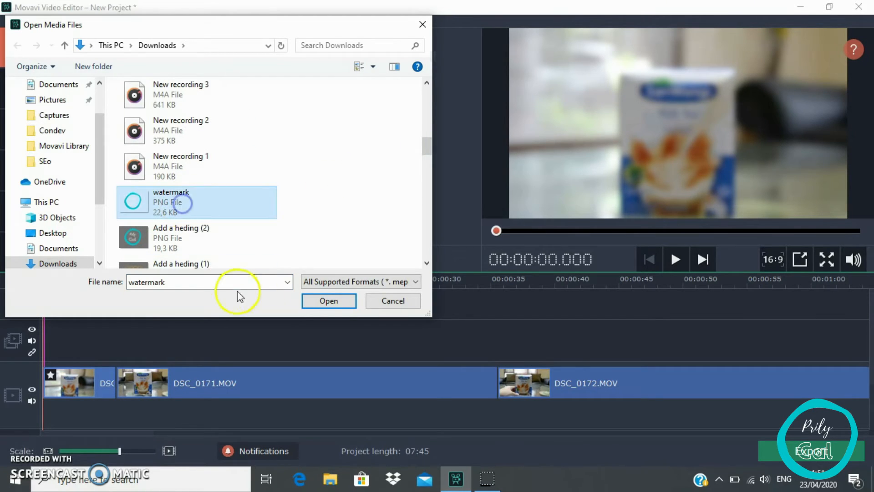
click(325, 301)
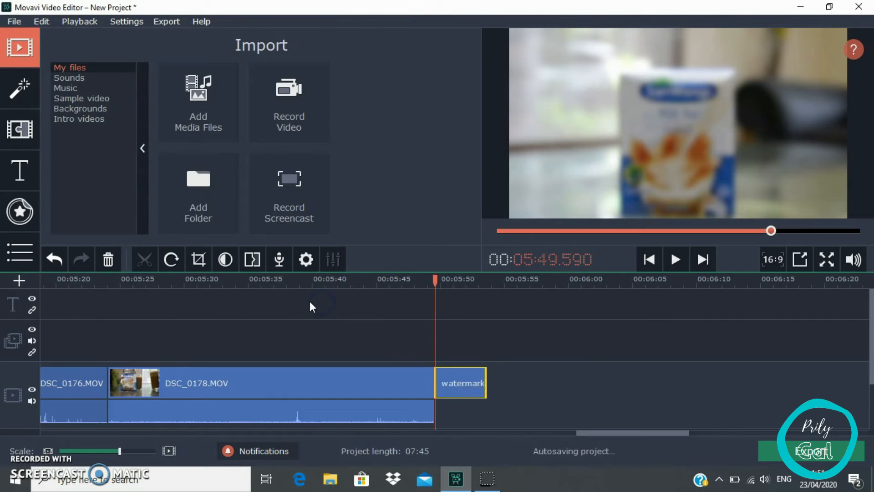
Step: Move watermark.png from the end of the main video track to the overlay track and stretch it to 00:05:49.590 from the start of the timeline
click(324, 339)
click(461, 382)
mouse_move(462, 384)
mouse_down()
mouse_move(452, 374)
mouse_move(476, 386)
mouse_up()
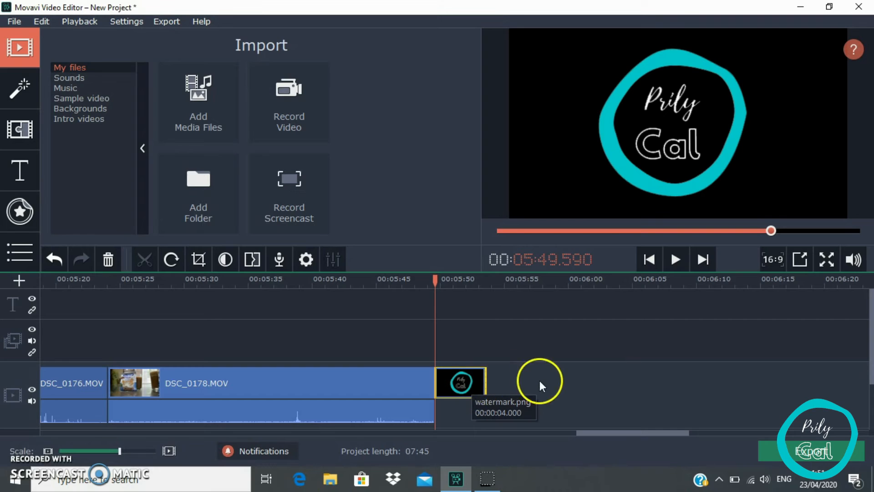
drag(463, 383, 392, 354)
drag(119, 342, 13, 338)
click(73, 331)
drag(439, 341, 28, 369)
click(89, 343)
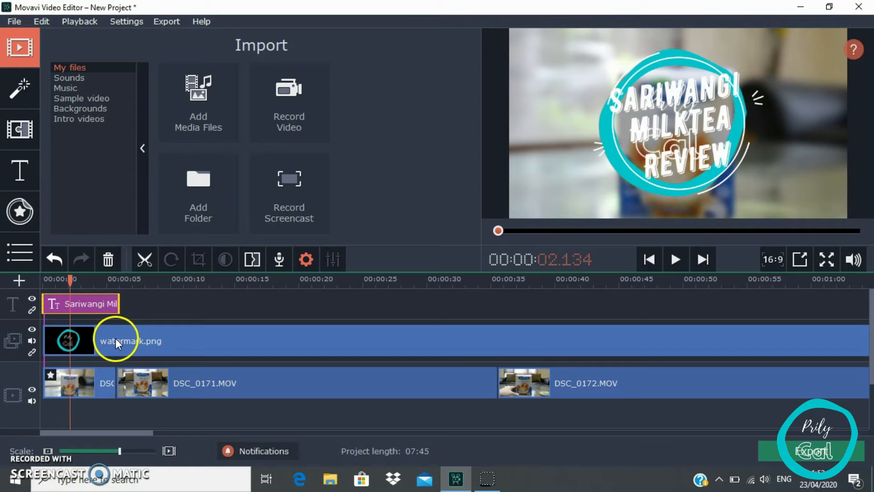
Step: Shrink the watermark overlay into the lower-right corner of the video frame and return to the start of the timeline
double_click(113, 343)
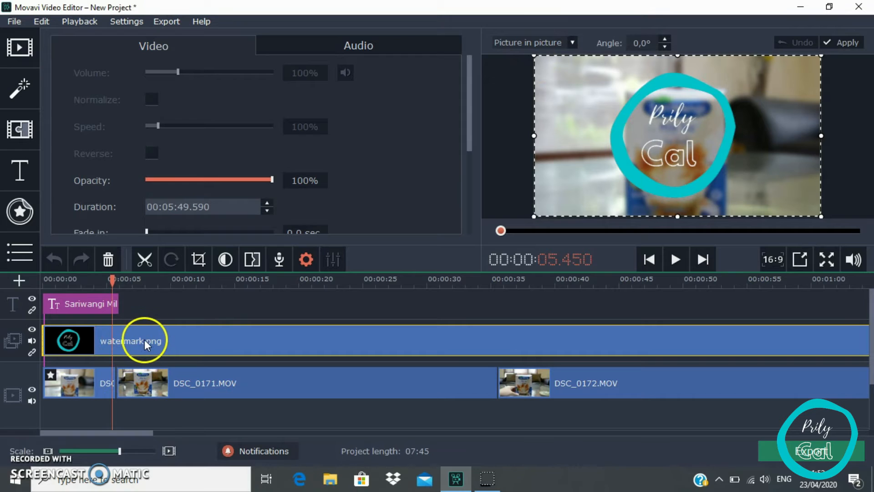
drag(535, 55, 794, 199)
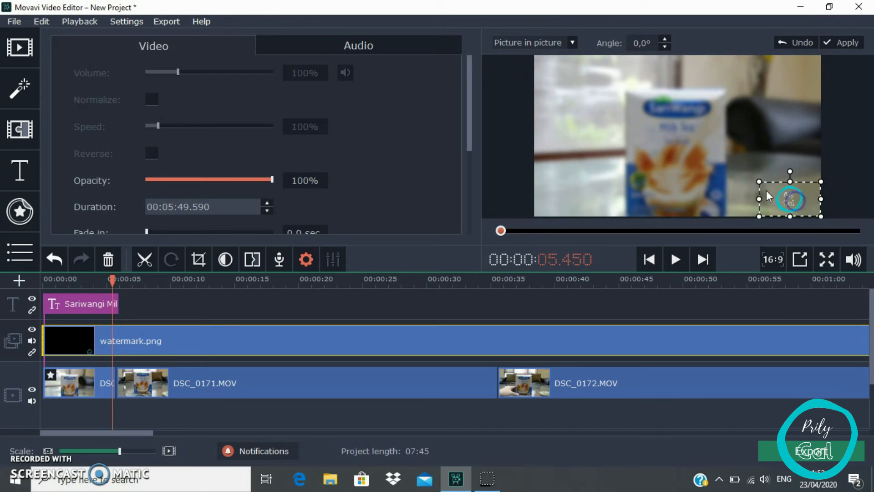
click(813, 231)
drag(814, 231, 496, 231)
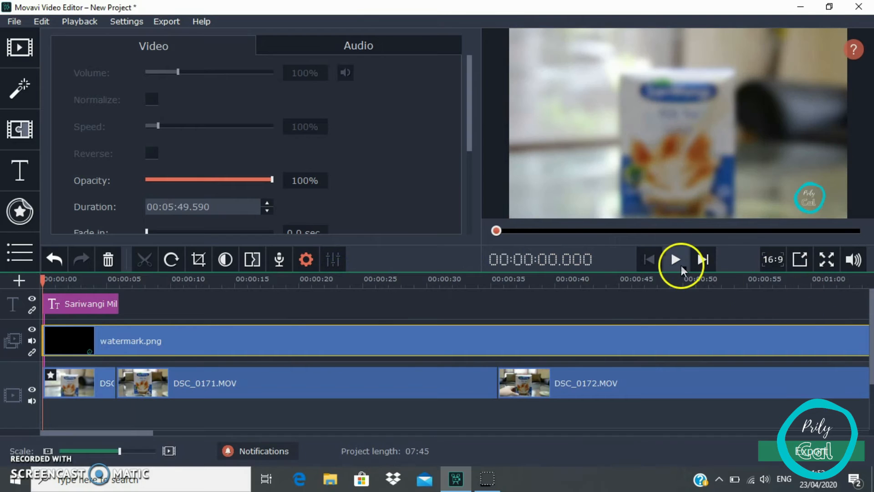
Step: Play the opening to check the title and watermark, and return to about 4.95 seconds within the title
click(673, 263)
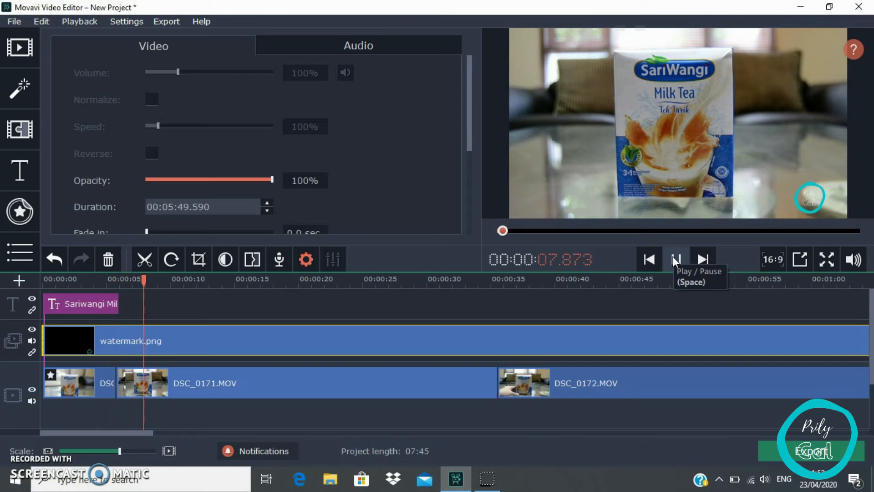
click(674, 258)
drag(135, 433, 61, 415)
drag(156, 283, 111, 285)
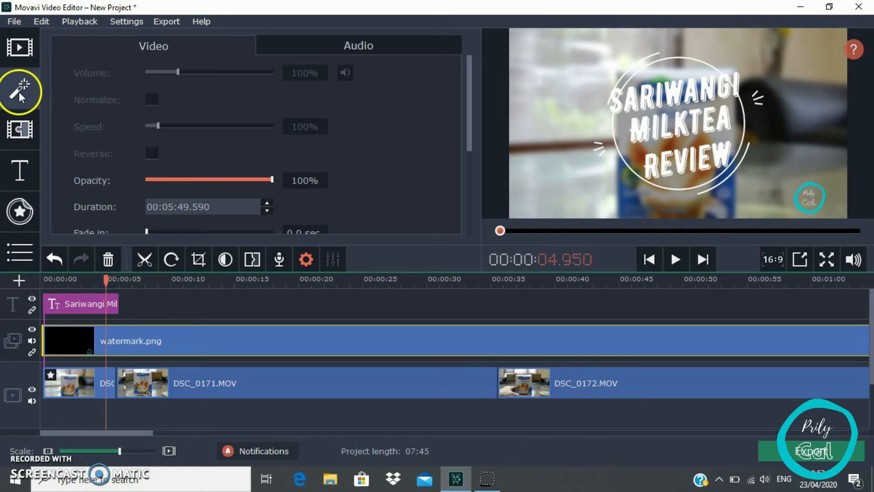
Step: Look through the filter library's categories, including Noise, Featured, Favorites, Color filters and Artistic
click(24, 106)
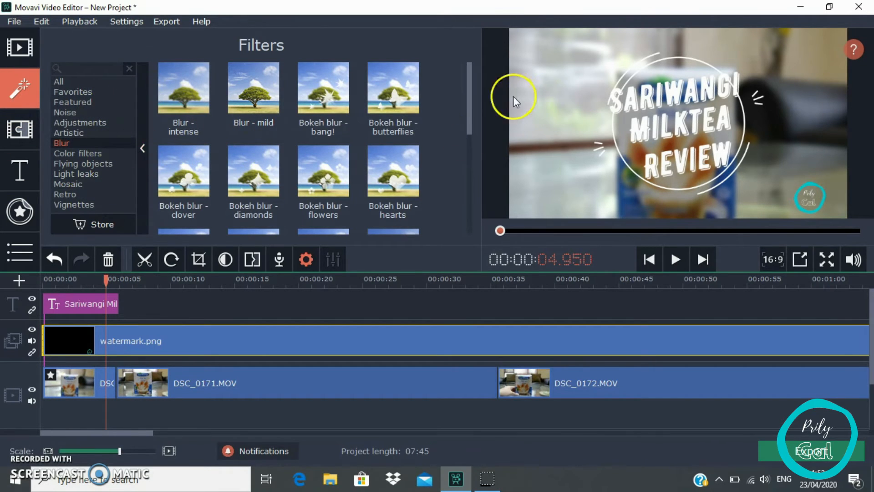
click(75, 113)
click(73, 102)
click(72, 93)
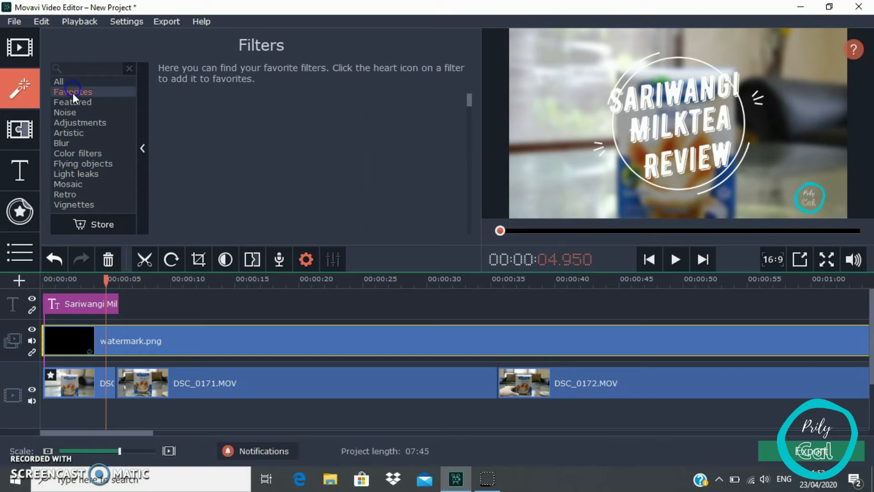
click(82, 156)
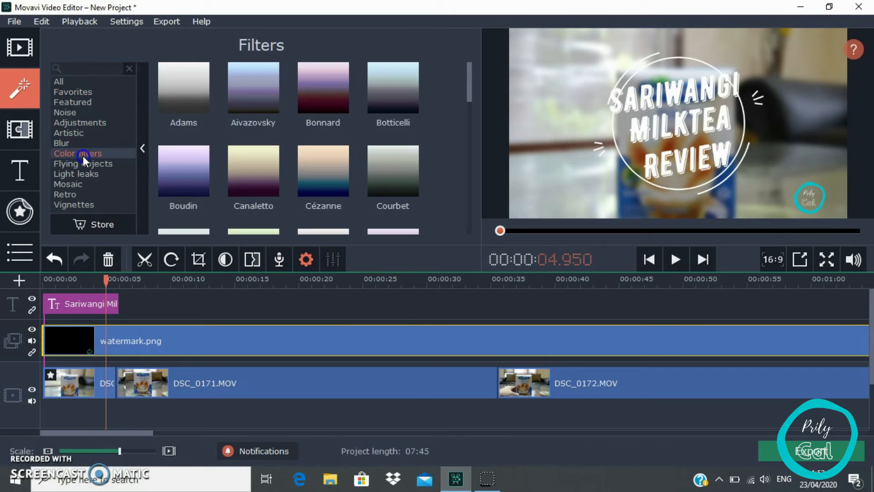
click(73, 132)
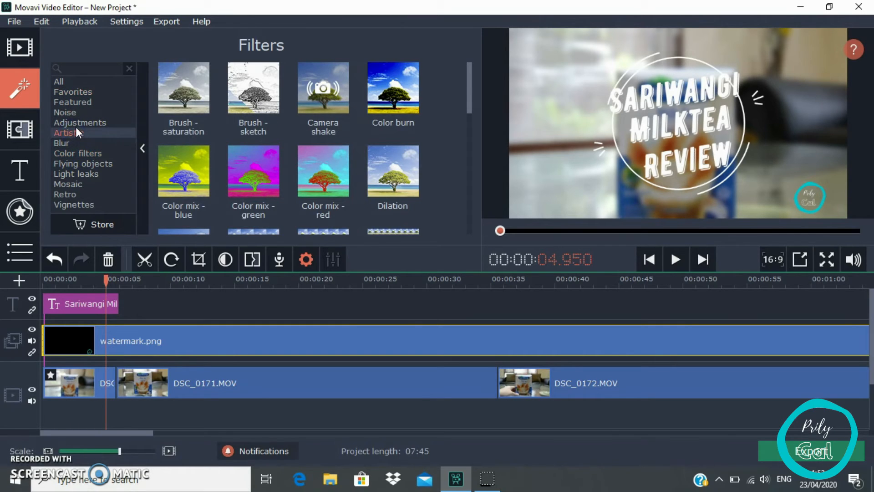
click(70, 114)
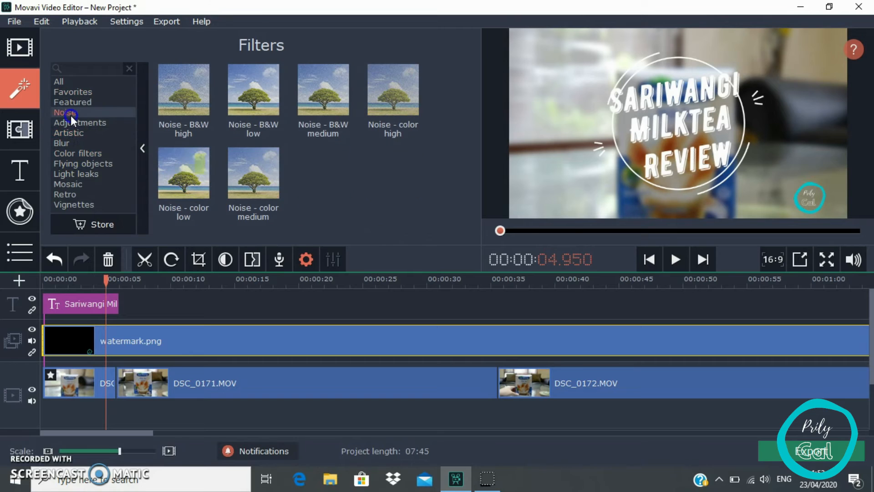
Step: Apply the Vermeer color filter and then the Turner color filter to the first clip on the main video track
click(84, 156)
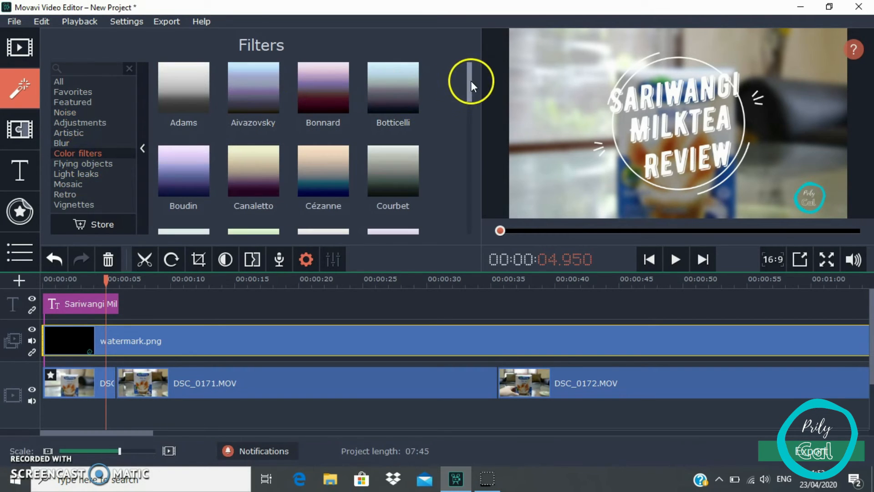
drag(469, 97, 469, 222)
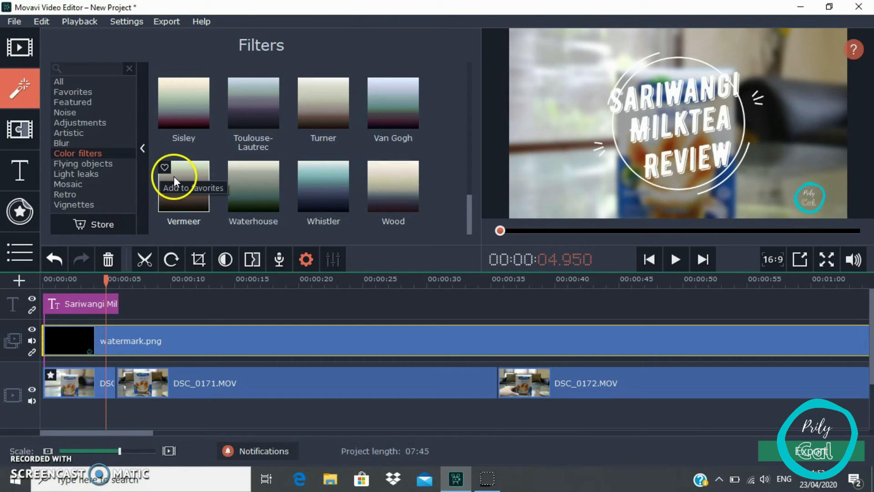
drag(174, 177, 65, 372)
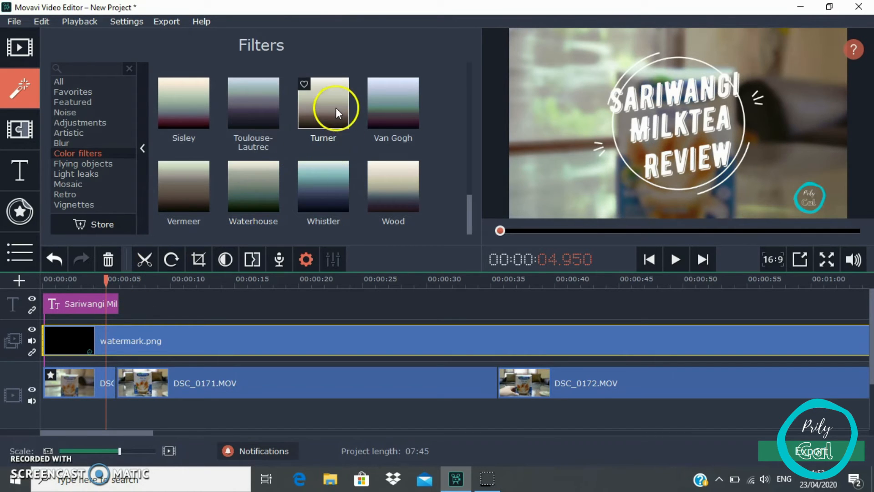
drag(333, 98, 252, 184)
drag(58, 353, 54, 386)
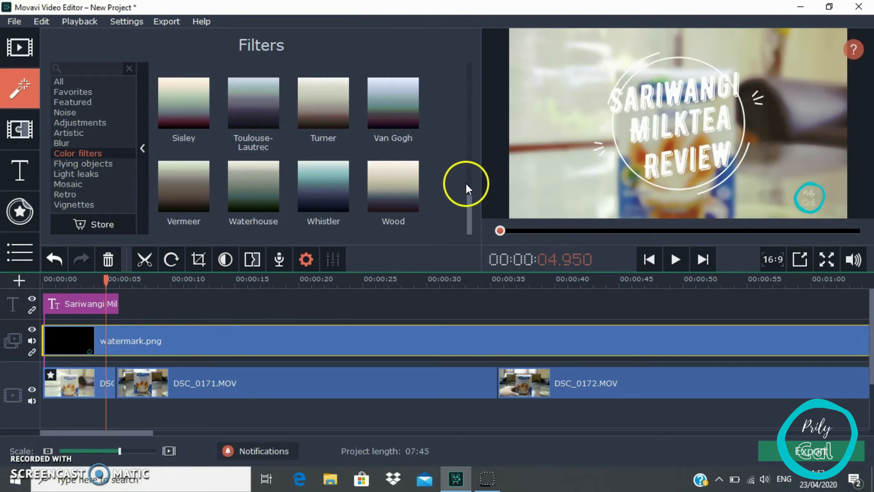
Step: Review the remaining color filters and preview the DSC_0171.MOV footage at about 22 and 13 seconds
drag(473, 203, 467, 70)
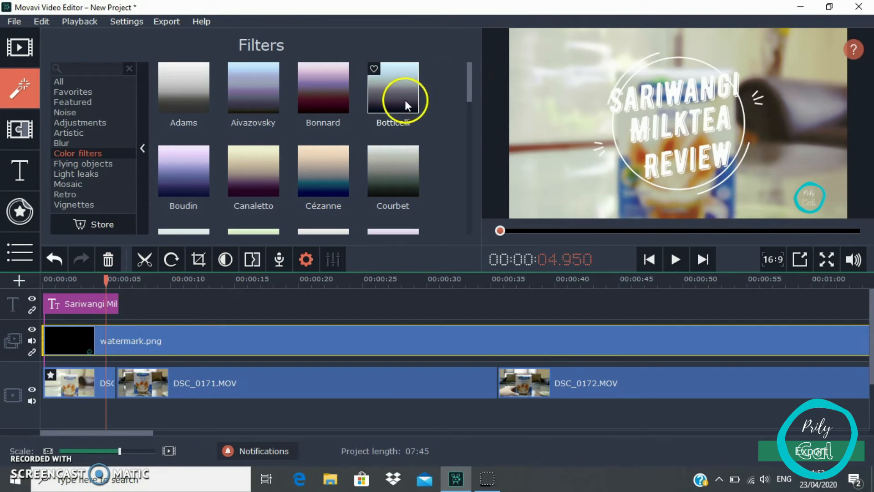
drag(468, 94, 452, 171)
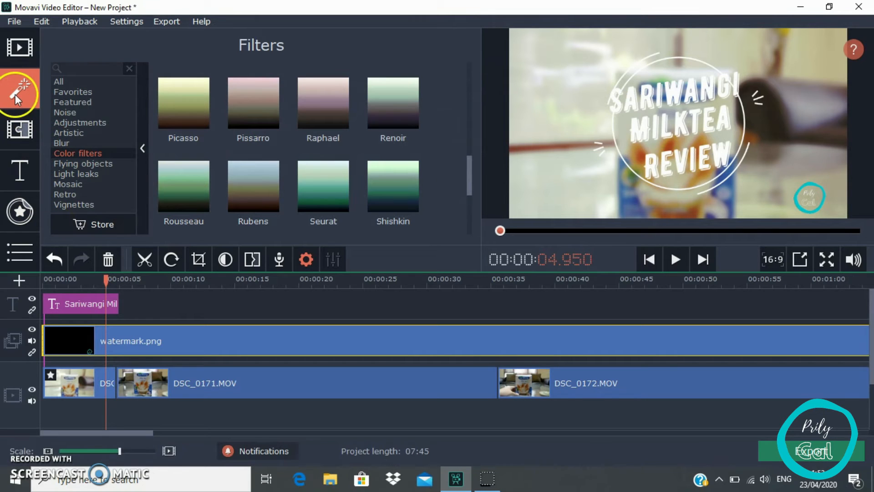
drag(471, 183, 463, 237)
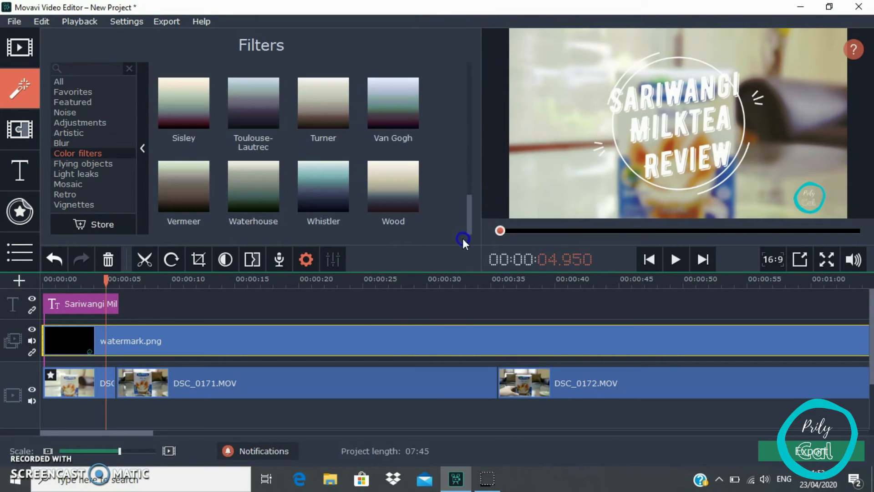
drag(105, 278, 329, 280)
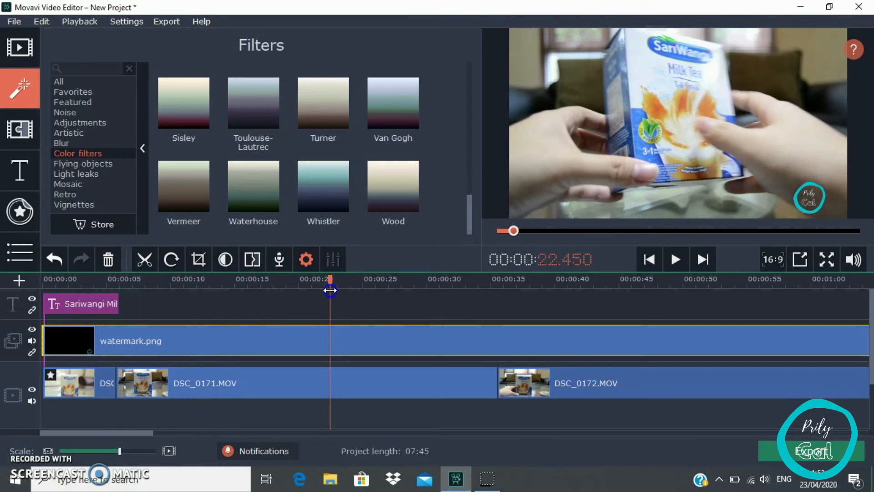
drag(327, 282, 216, 280)
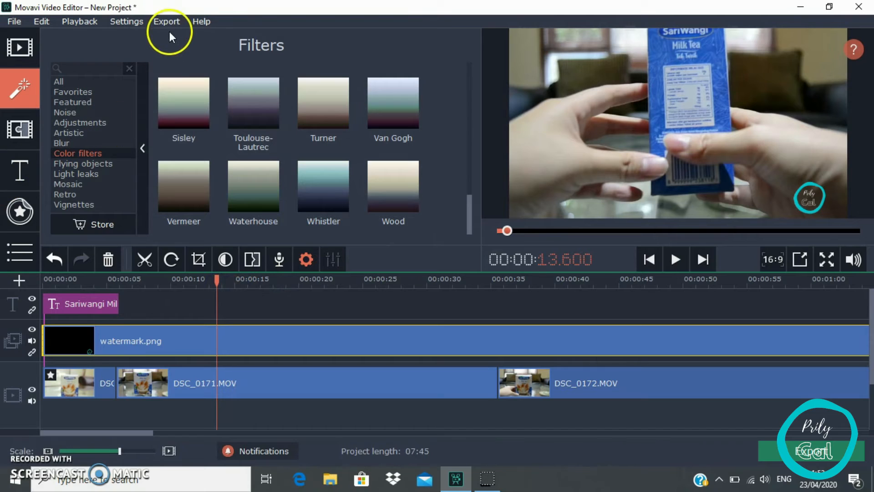
Step: Look through the Featured transitions and return the playhead to the start of the timeline
click(27, 177)
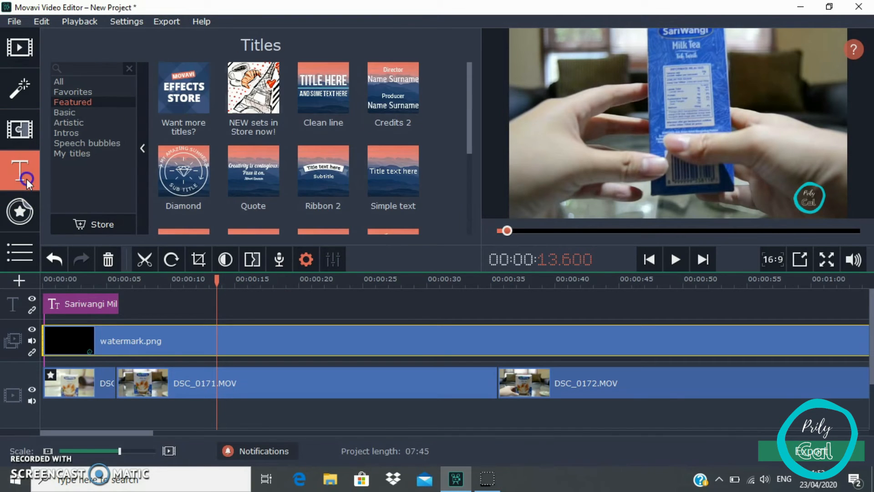
click(15, 104)
click(22, 137)
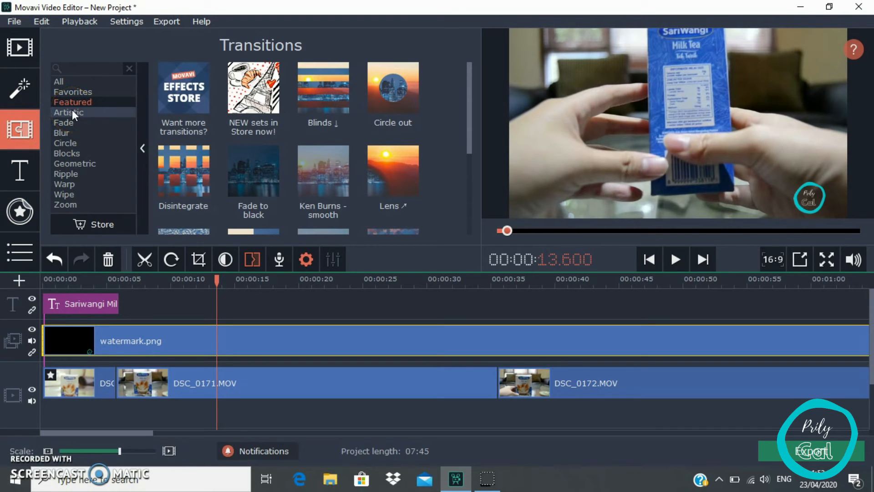
click(121, 207)
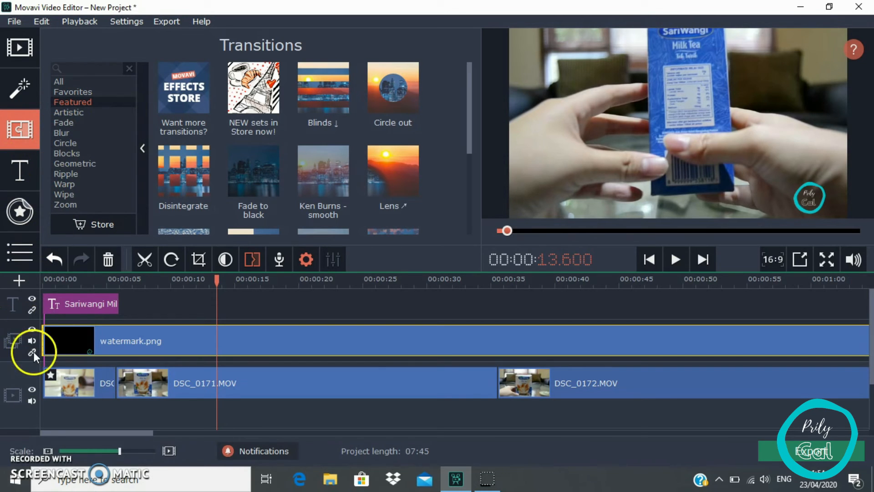
drag(472, 98, 469, 203)
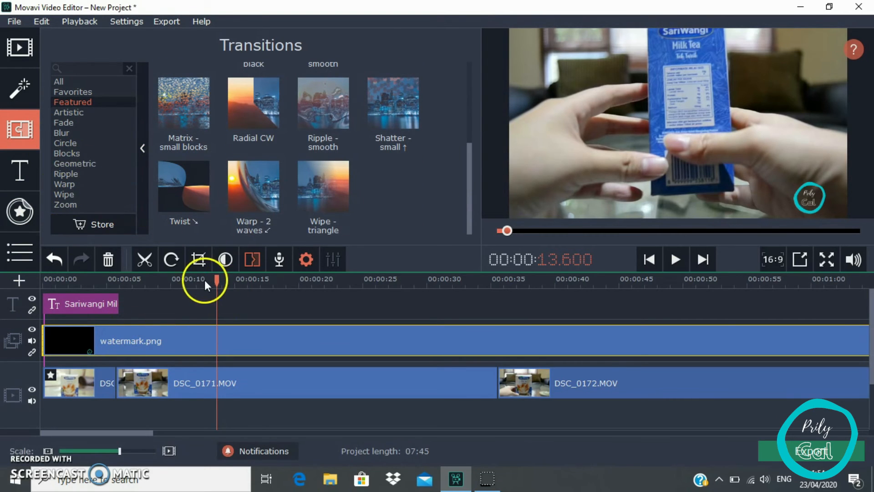
drag(214, 281, 10, 288)
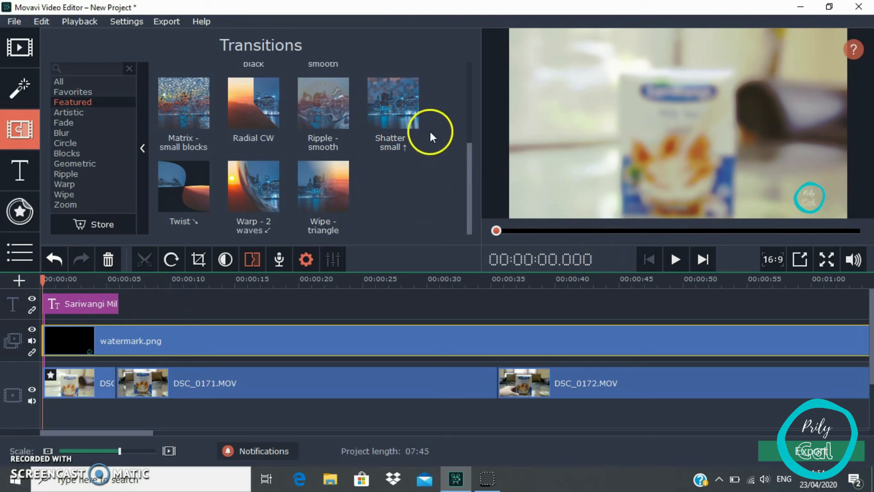
drag(469, 147, 467, 64)
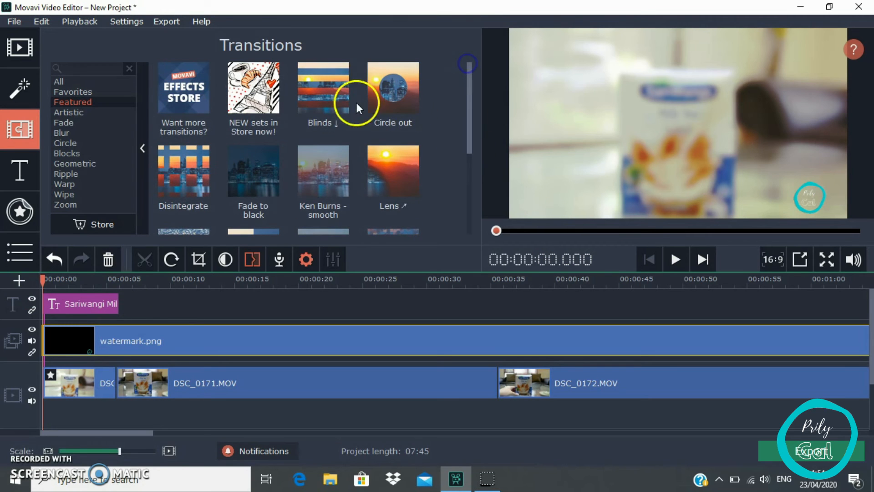